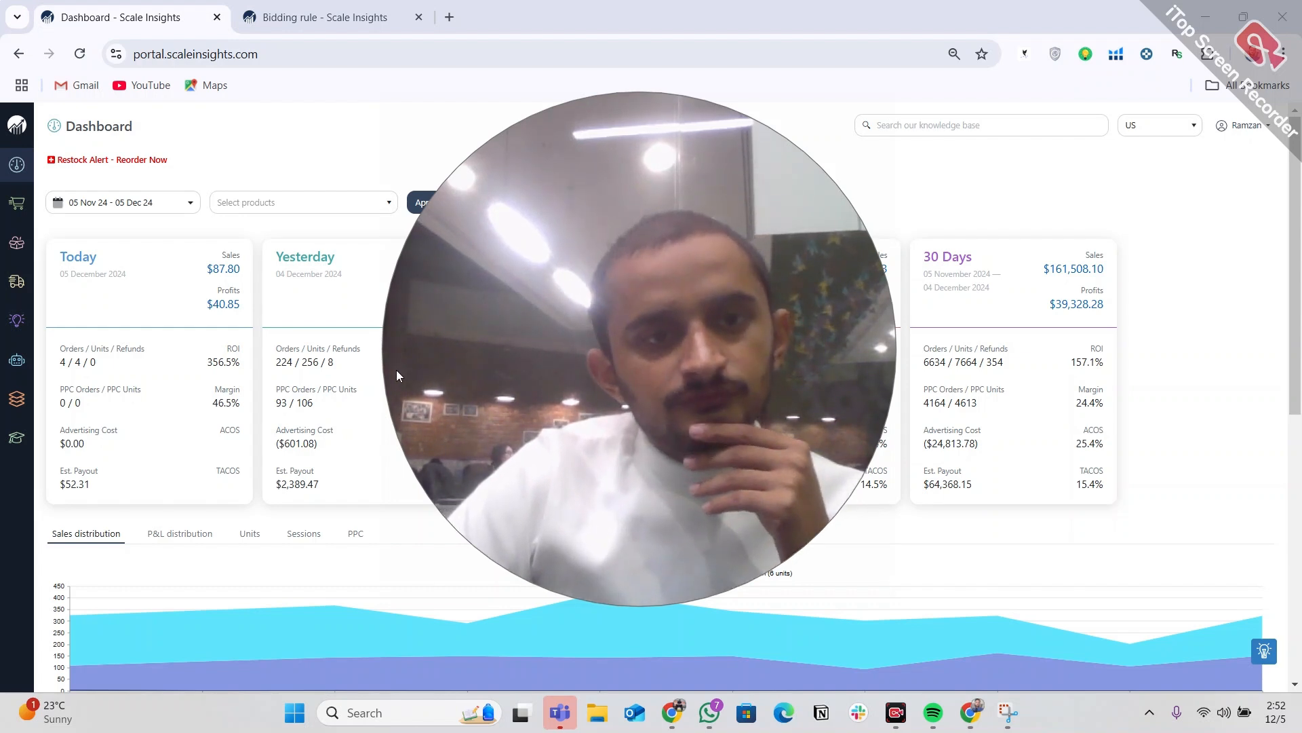
left_click_drag(384, 358, 343, 405)
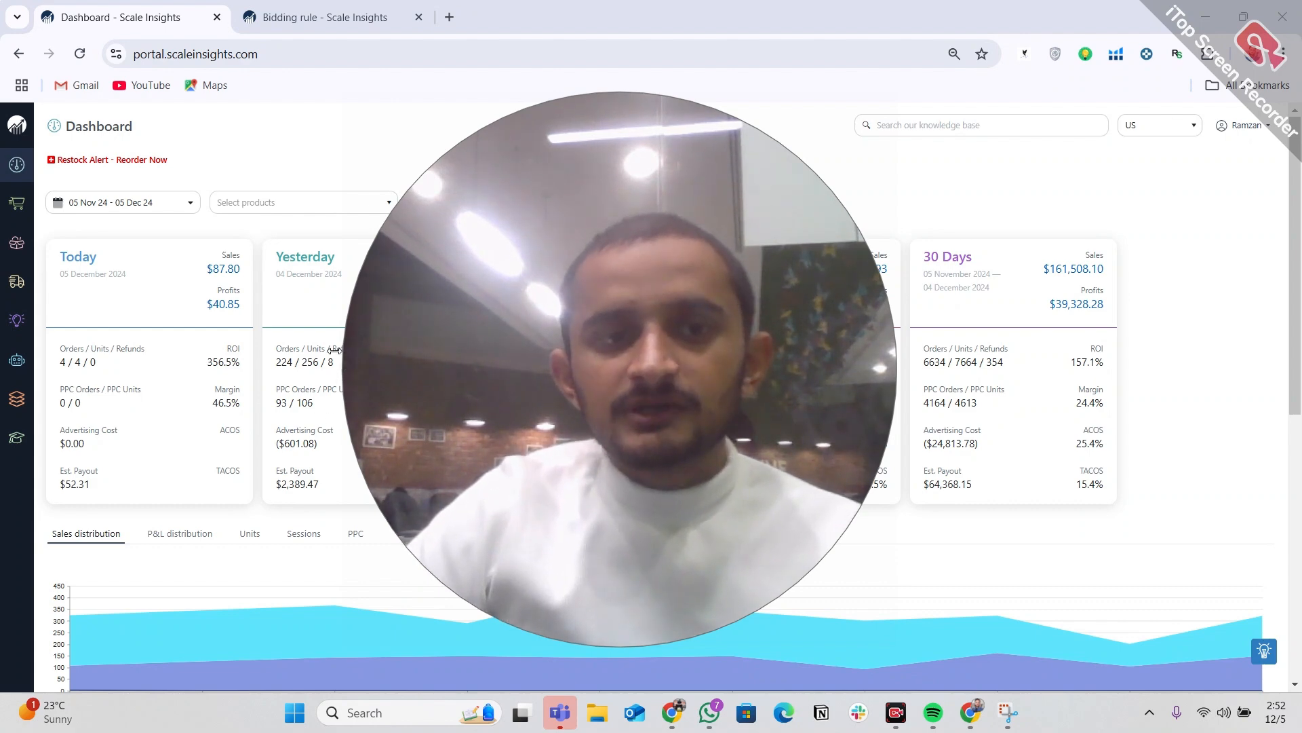
left_click_drag(357, 324, 590, 245)
left_click_drag(739, 265, 1084, 534)
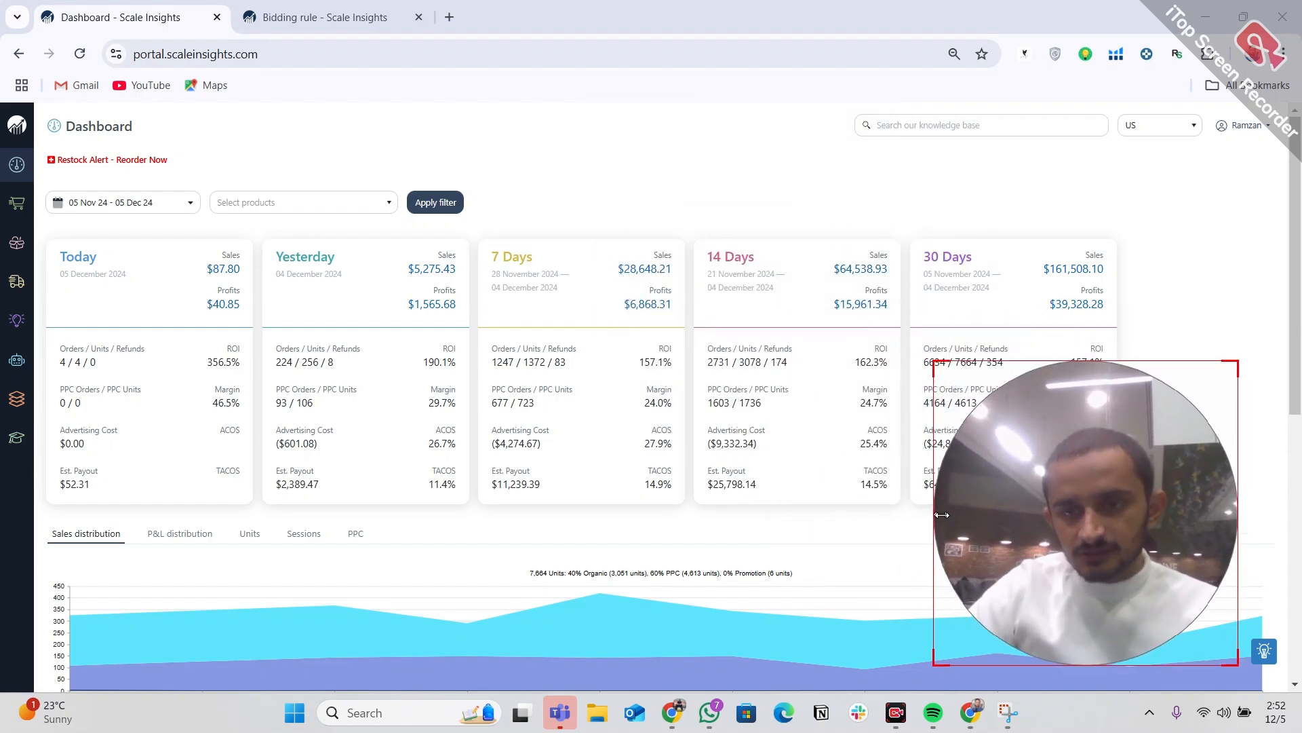
left_click_drag(932, 512, 1140, 573)
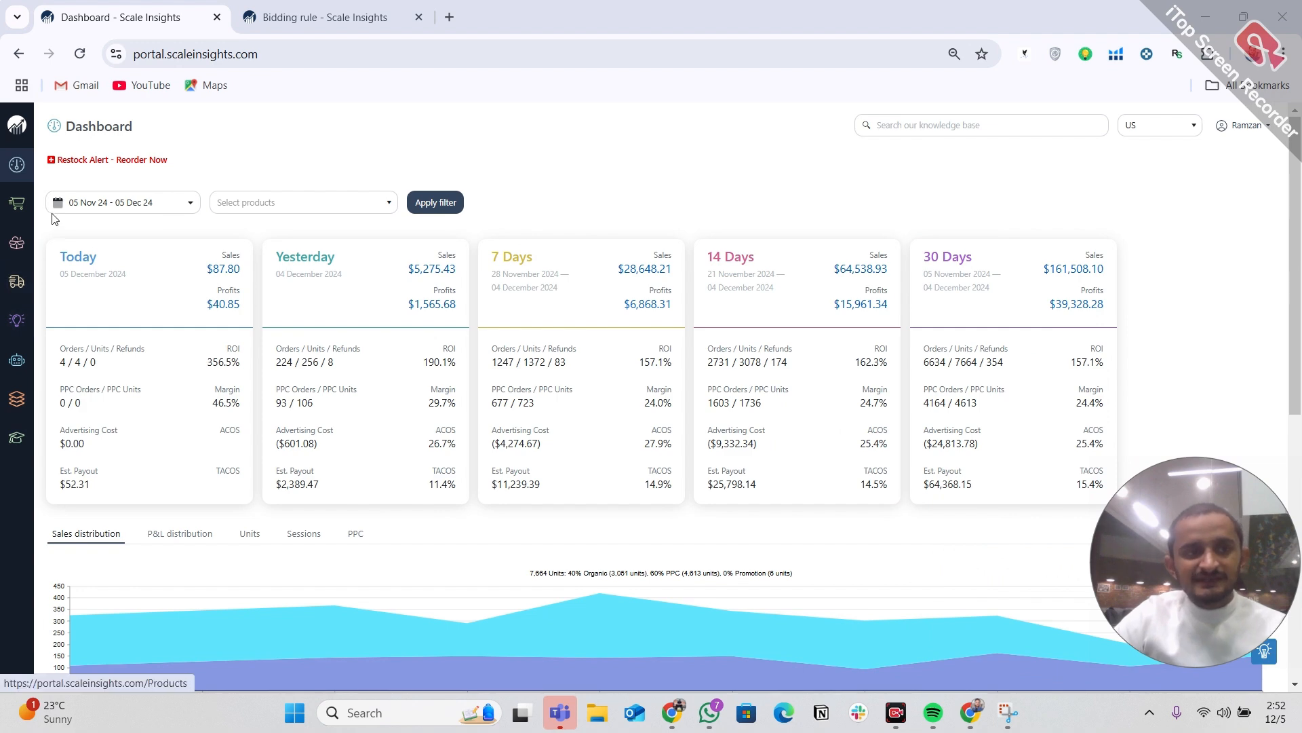
Step: Open the list of existing import rules in the automation section and look through it
mouse_move(8, 367)
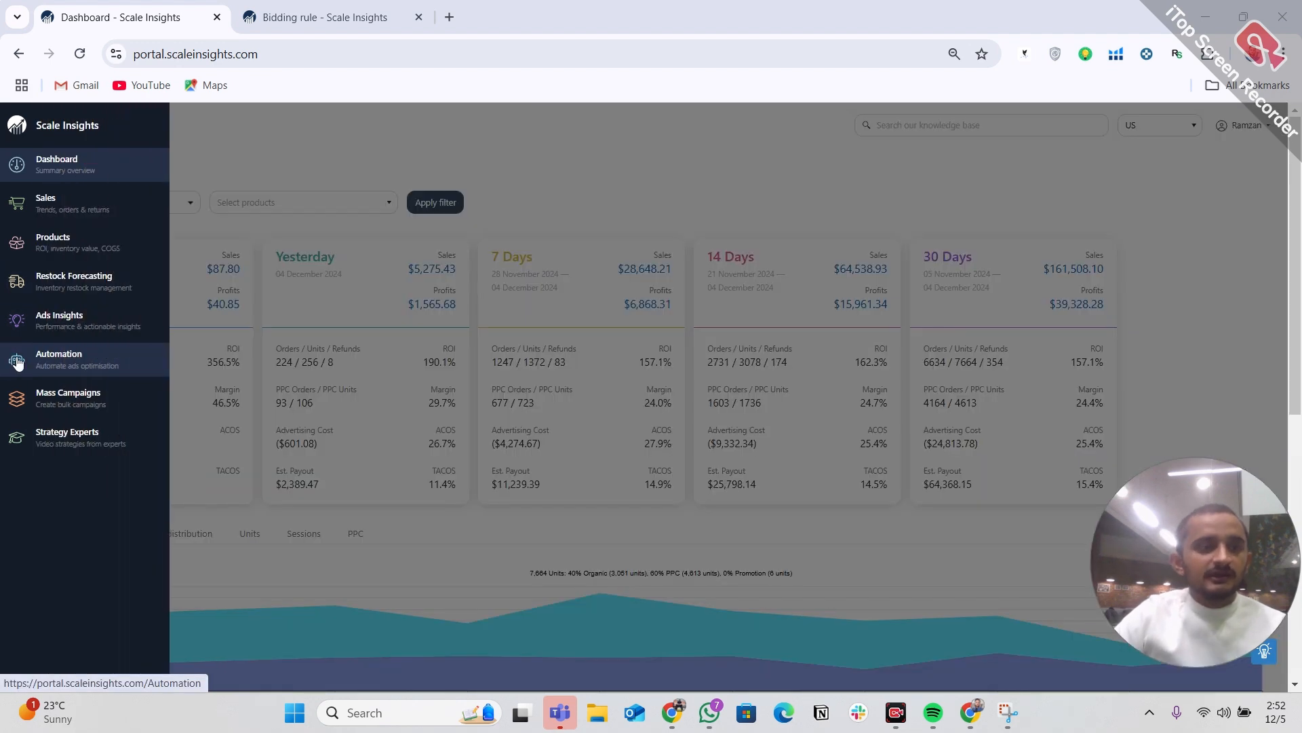
left_click(19, 361)
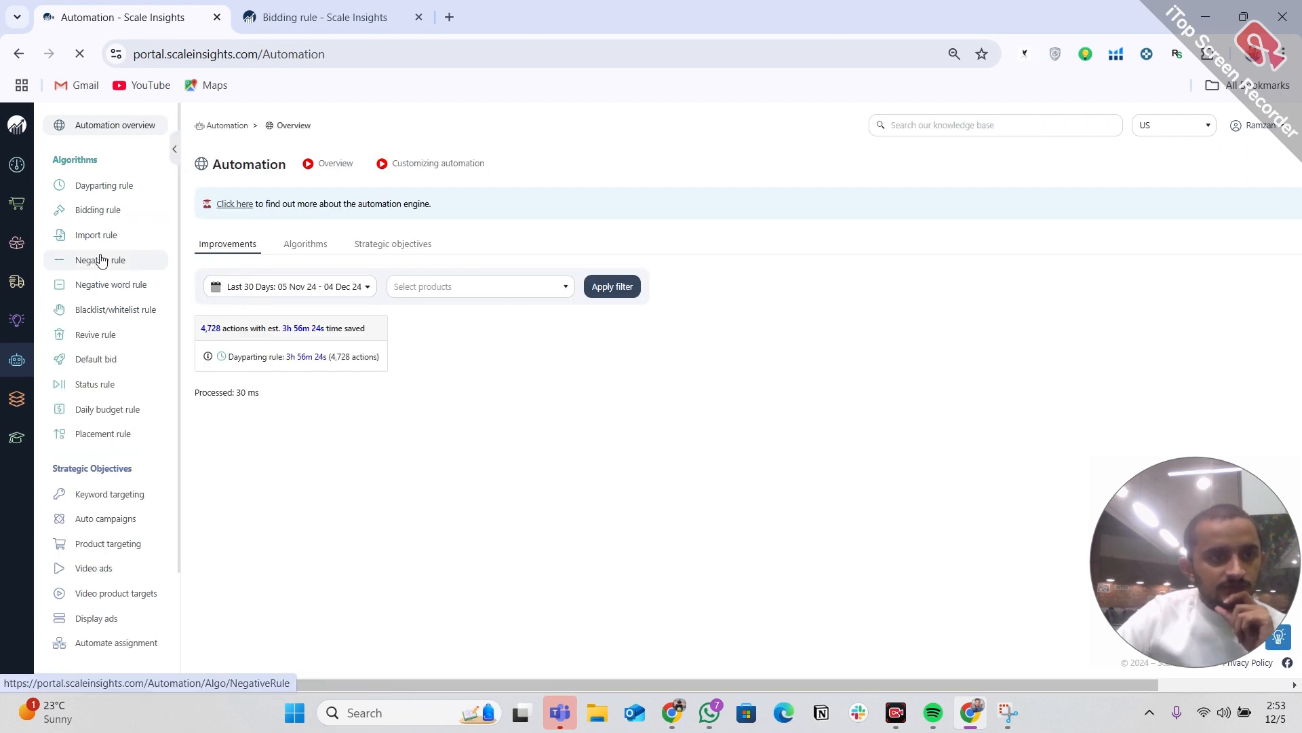
left_click(89, 239)
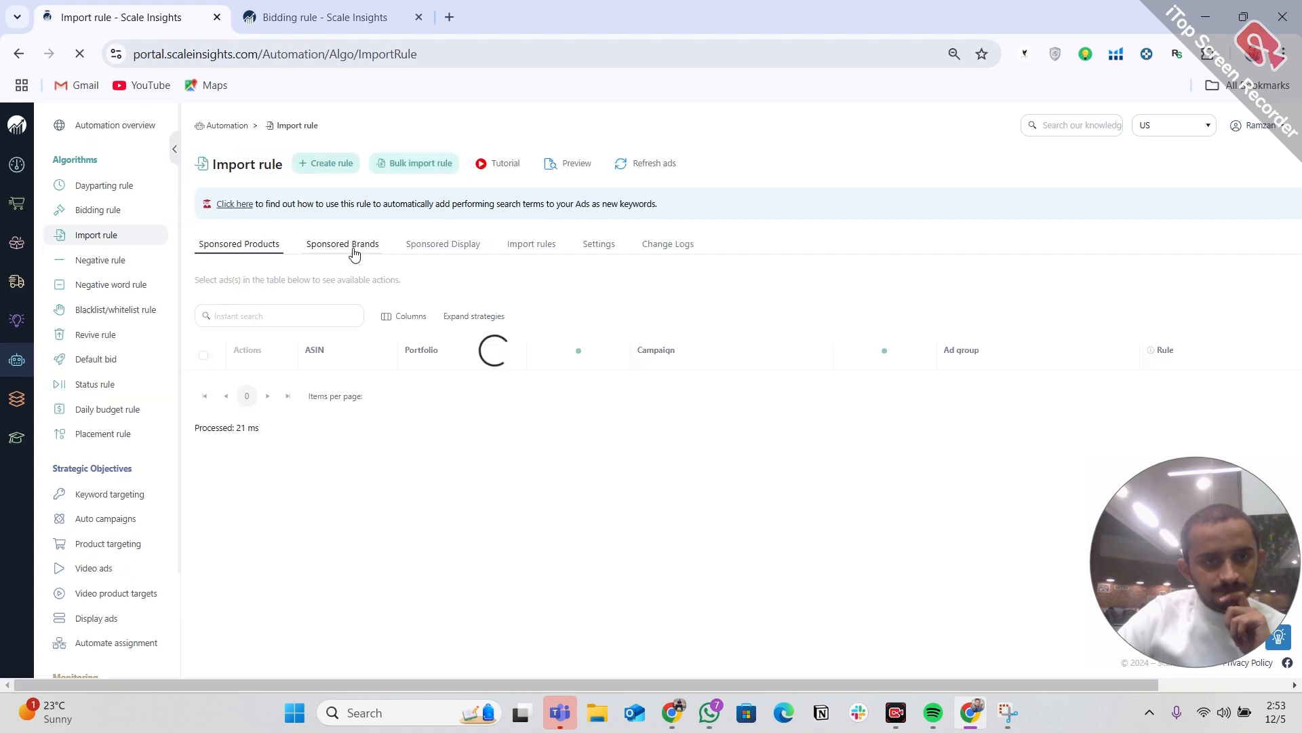
left_click(524, 245)
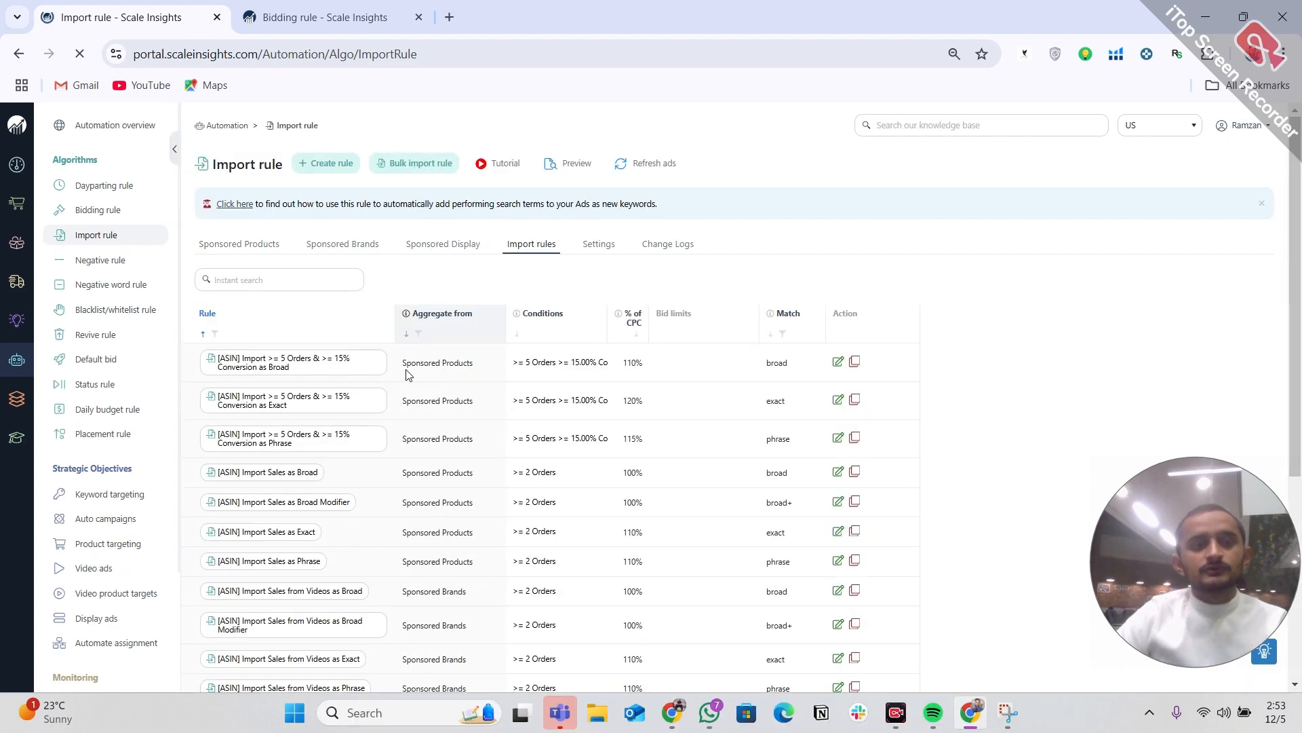
scroll(407, 407, "down", 5)
scroll(325, 393, "up", 4)
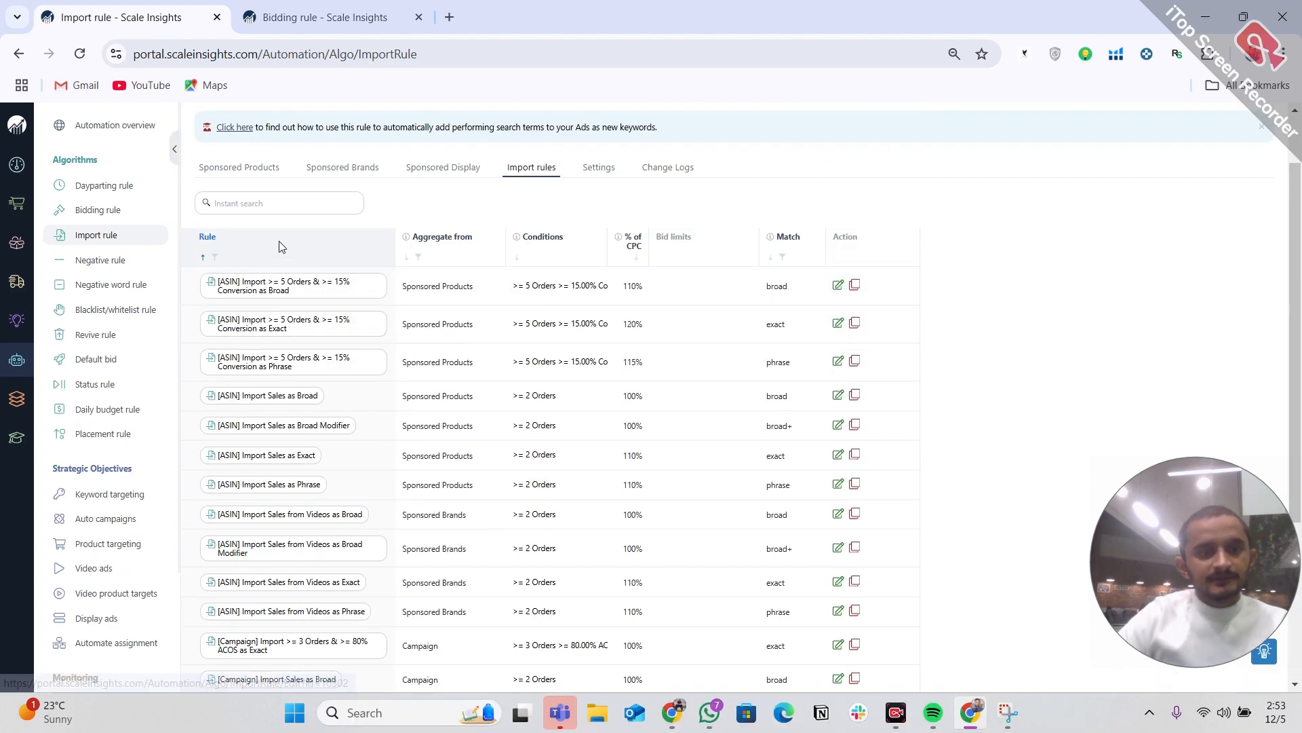
scroll(305, 393, "down", 4)
scroll(305, 403, "up", 5)
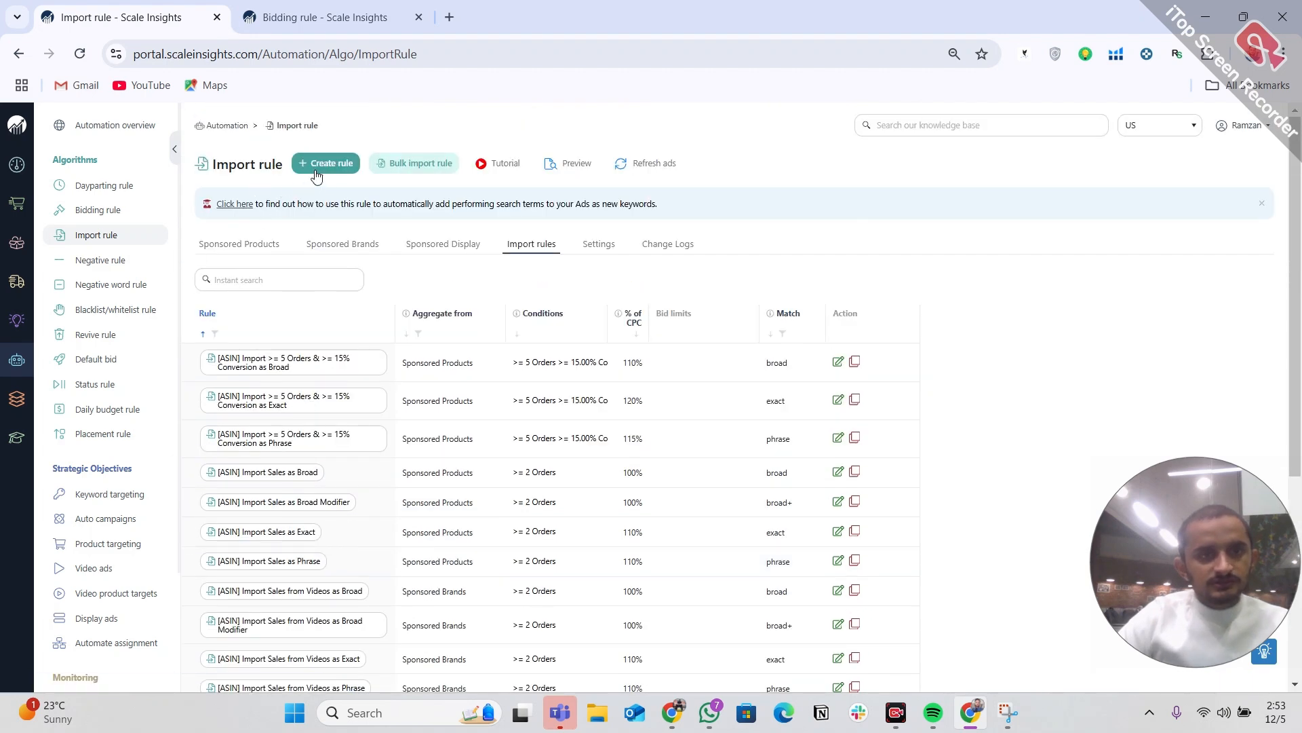
Step: Open the form for creating a new import rule in a separate browser tab and look over its fields
right_click(330, 165)
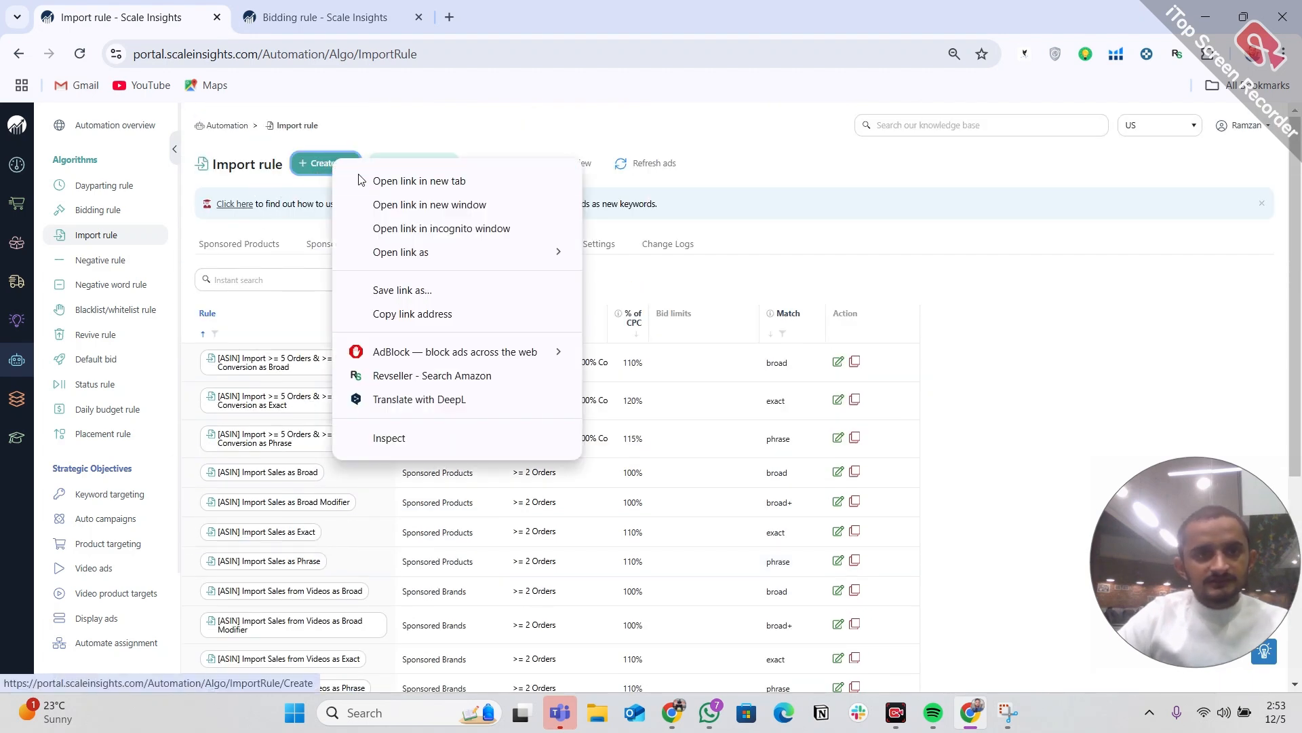
left_click(393, 178)
left_click(451, 17)
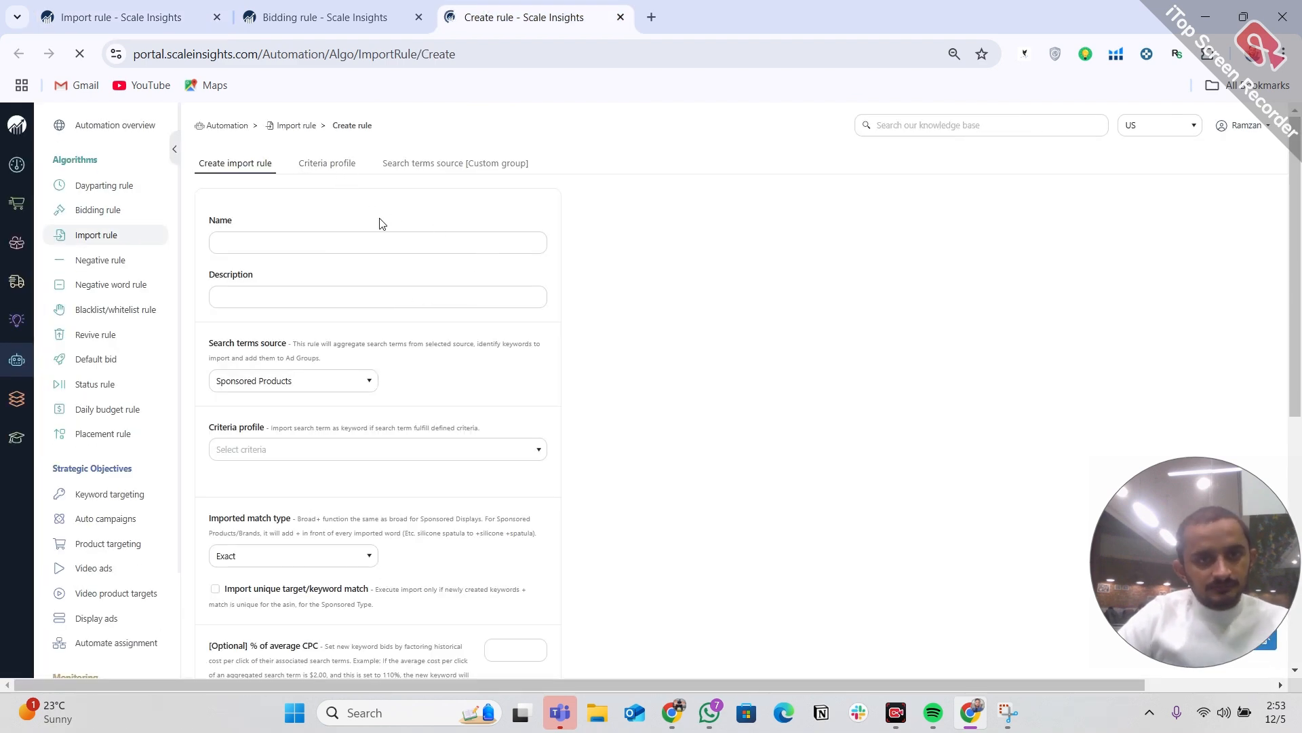
scroll(409, 401, "down", 5)
scroll(405, 384, "up", 5)
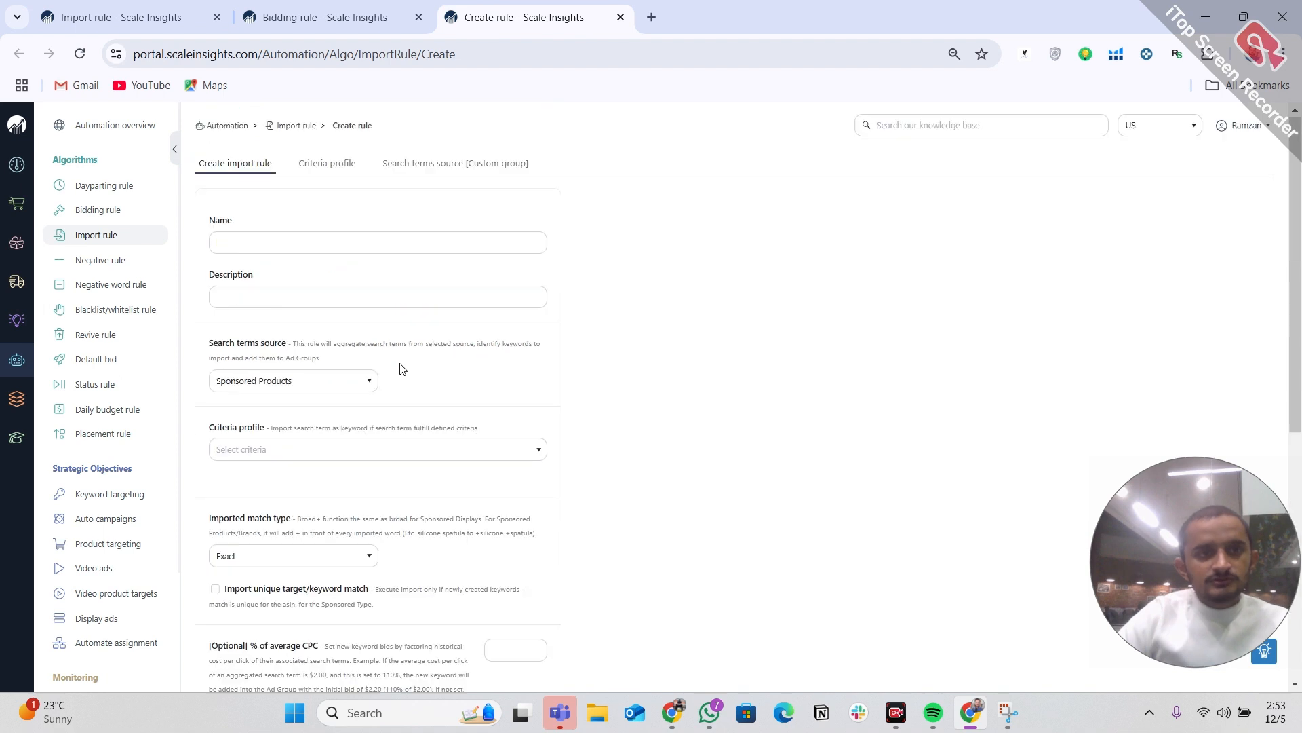
Step: Start a new criteria profile for import rules and name it "SDSB - Order >10 , ACOS < 60"
left_click(346, 167)
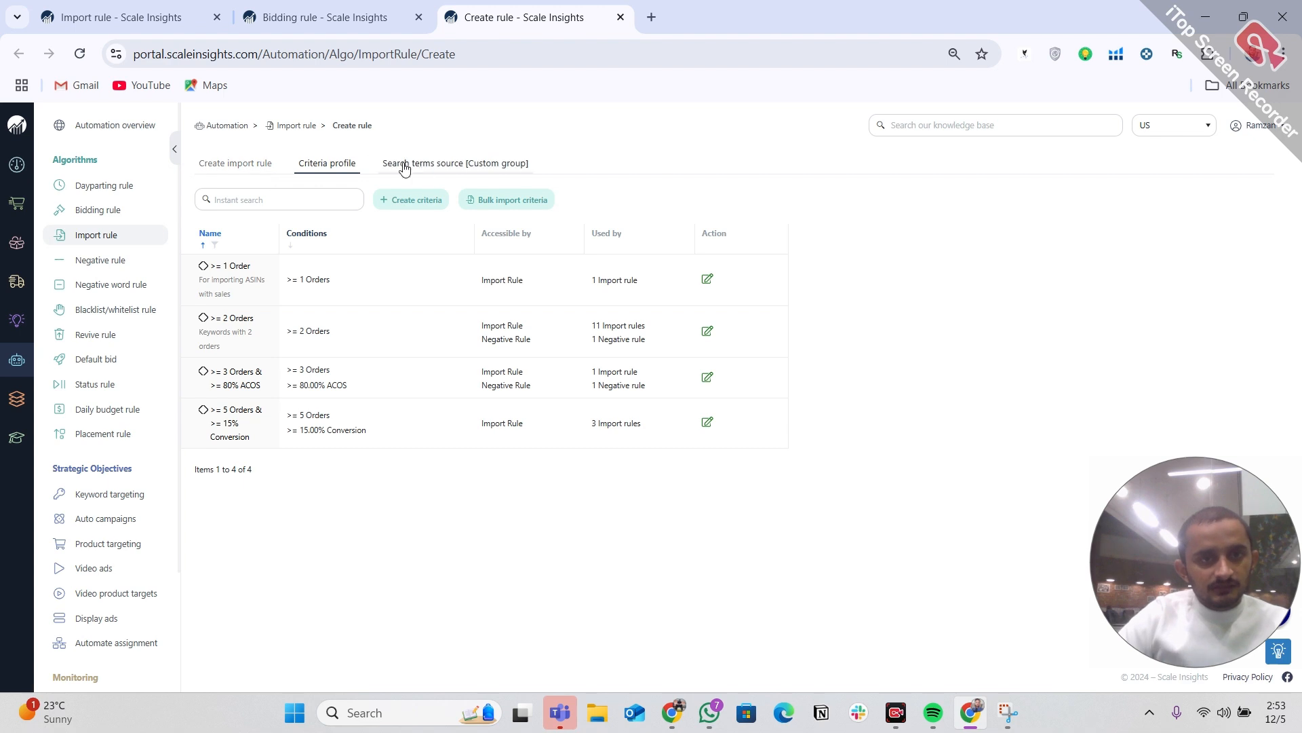
left_click(428, 168)
left_click(308, 166)
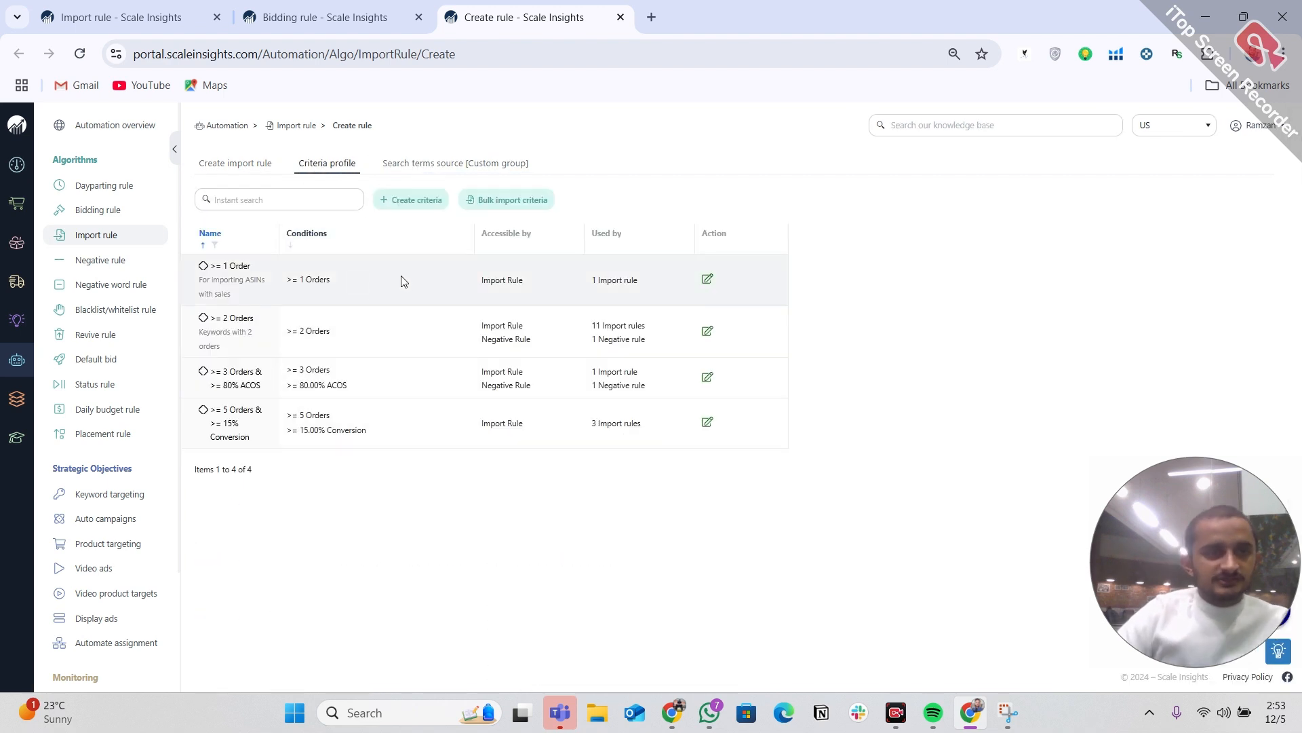
left_click(423, 204)
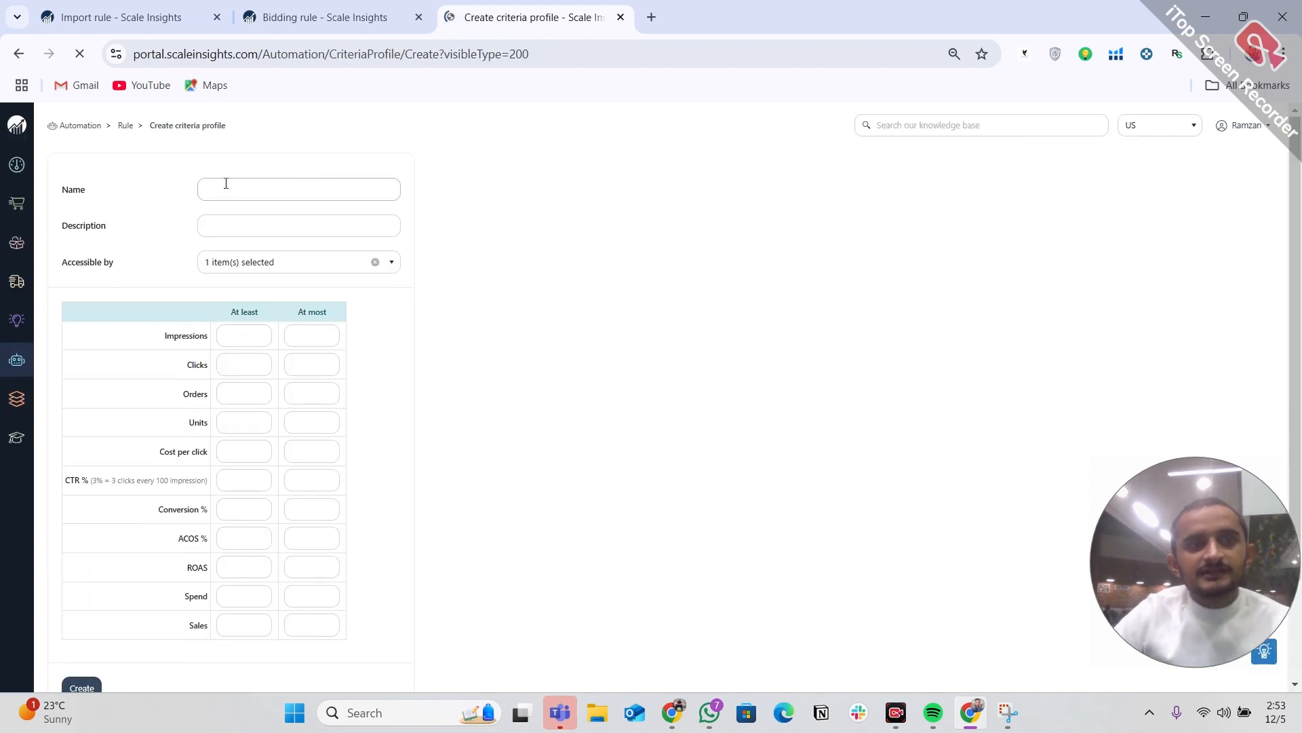
left_click(226, 184)
type("SDSB - Order >10 , ACOS < 60")
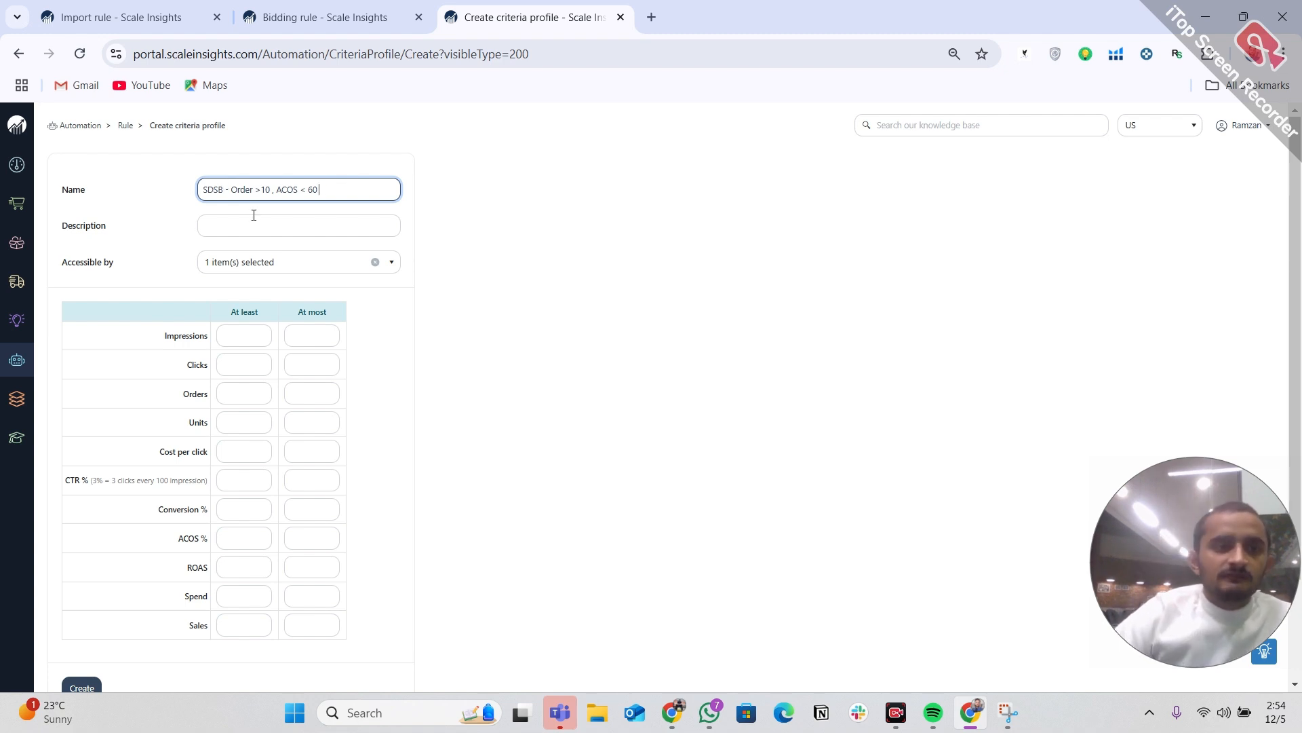
Step: Set the profile's criteria to at least 10 units and at most 60% ACOS, leaving the minimum orders empty
left_click(226, 396)
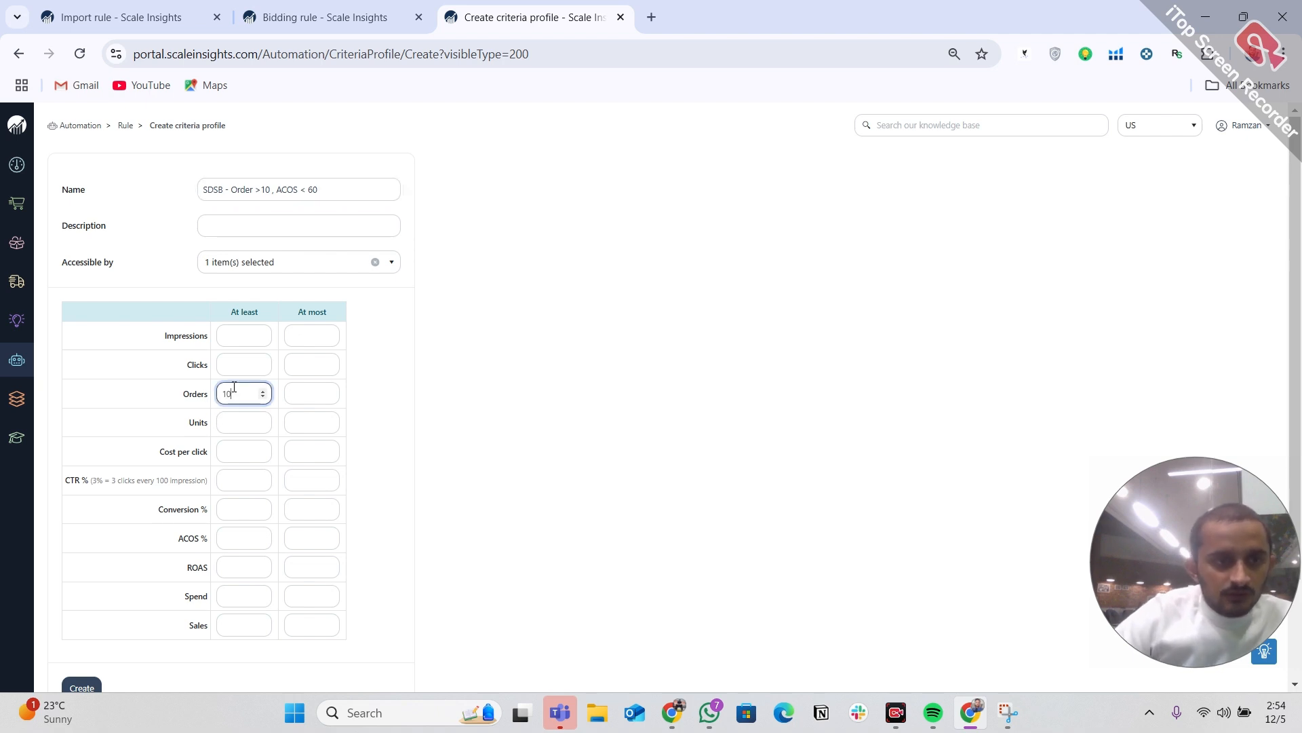
left_click(232, 424)
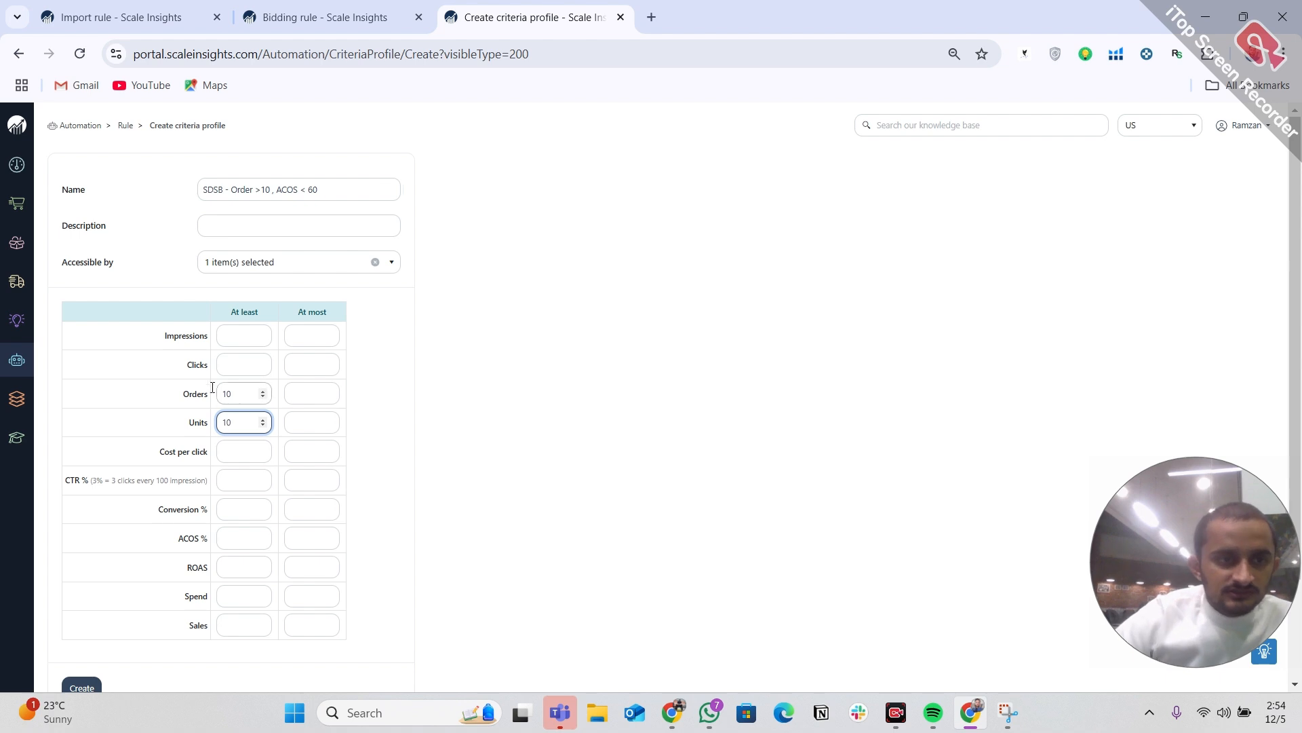
double_click(237, 390)
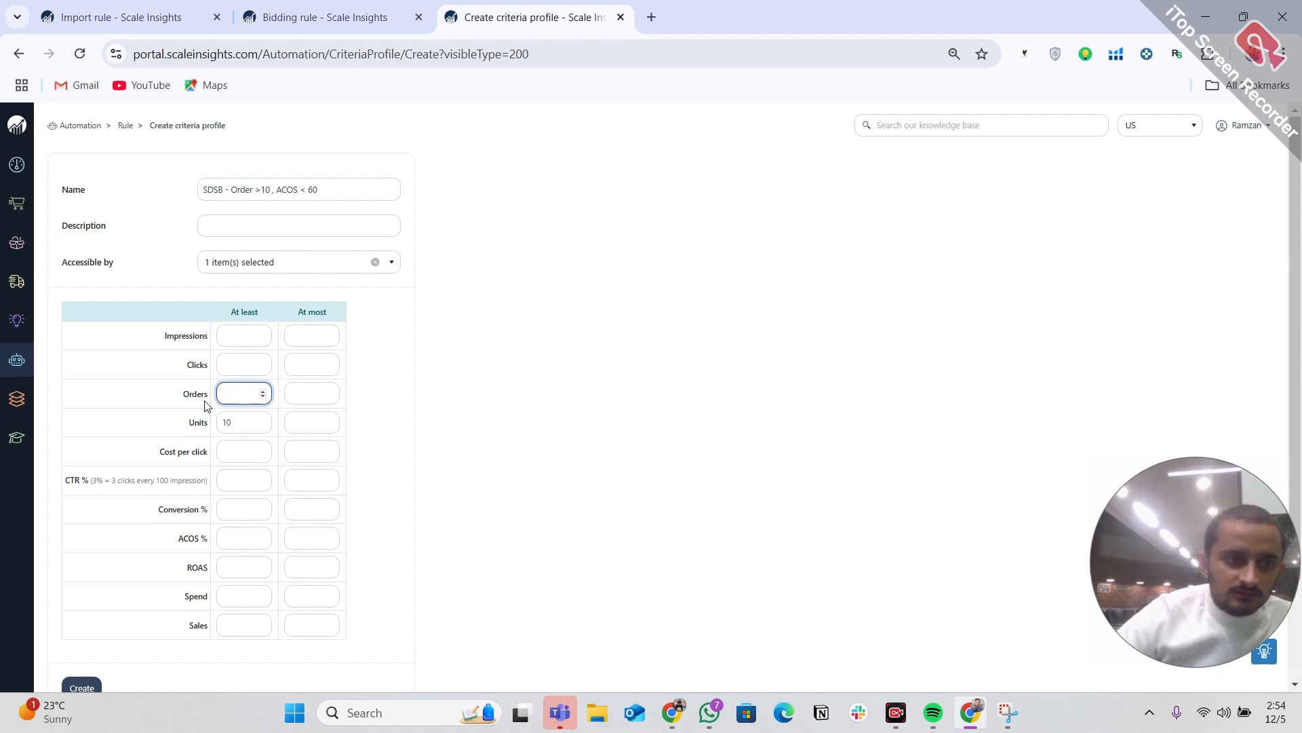
left_click(483, 405)
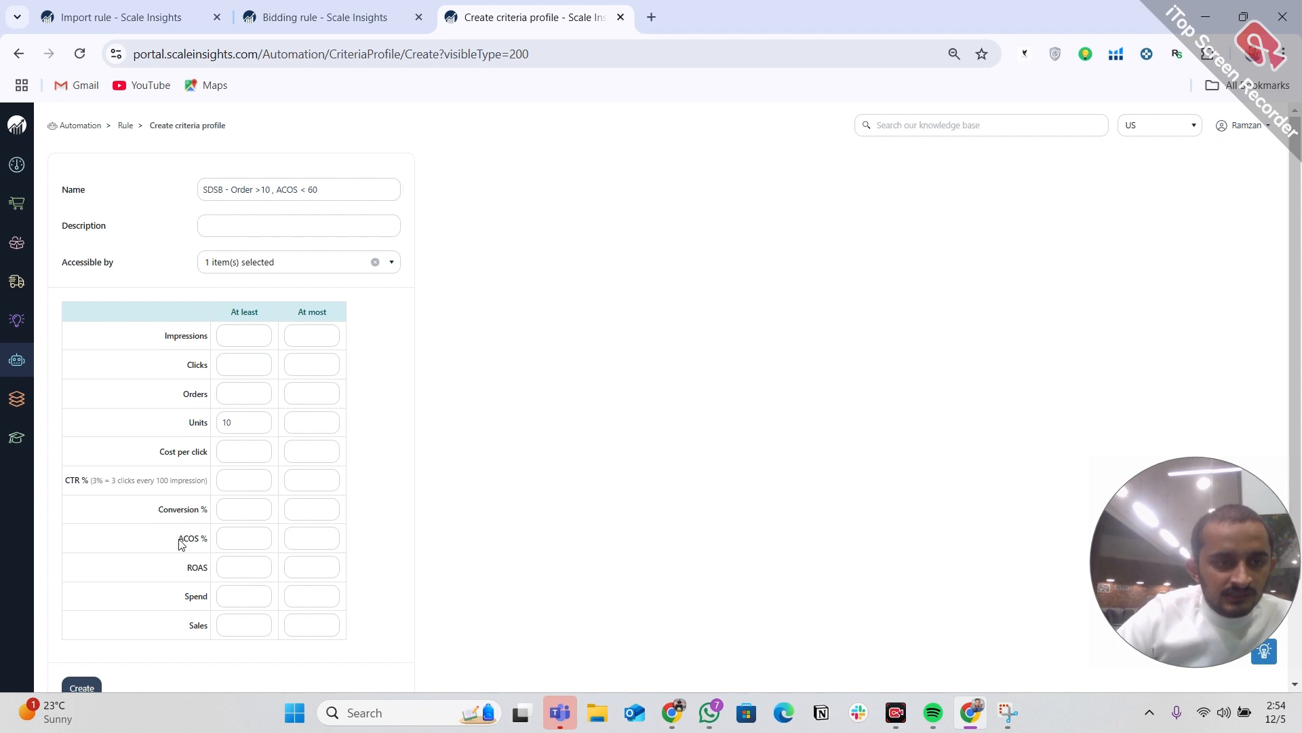
left_click(288, 534)
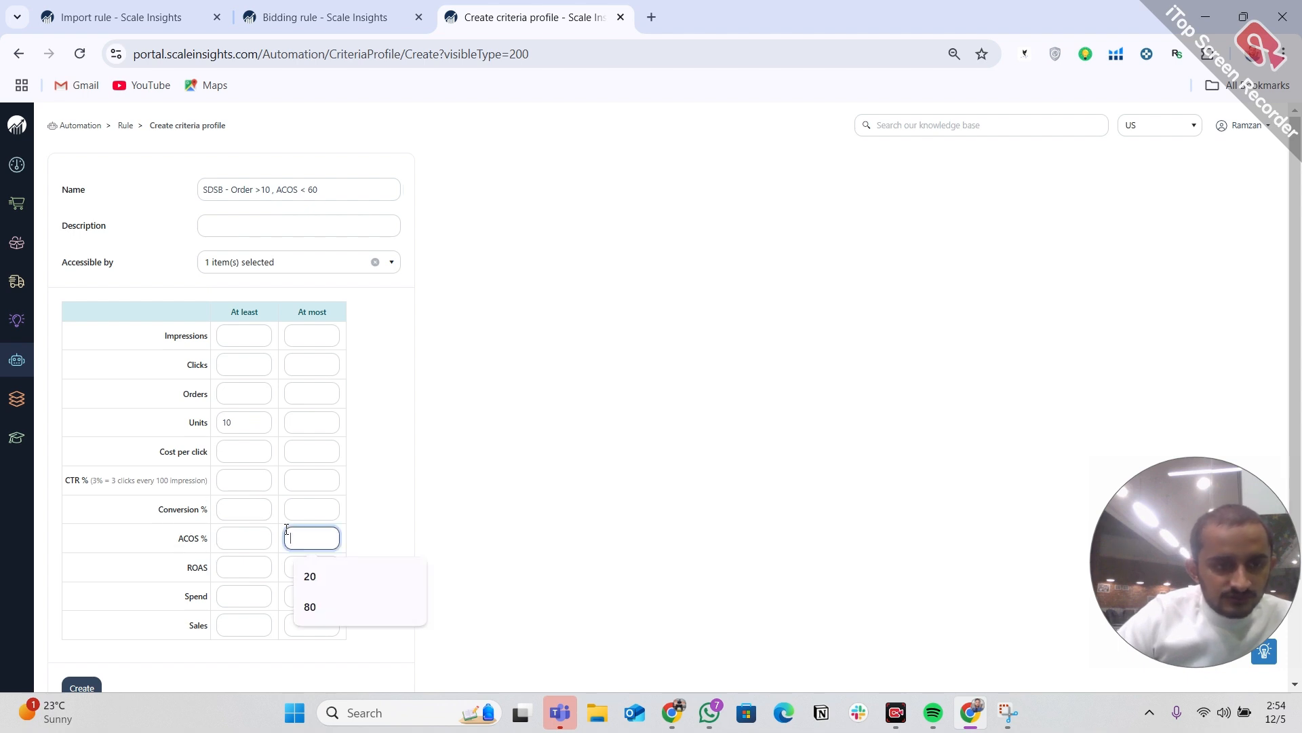
type("60")
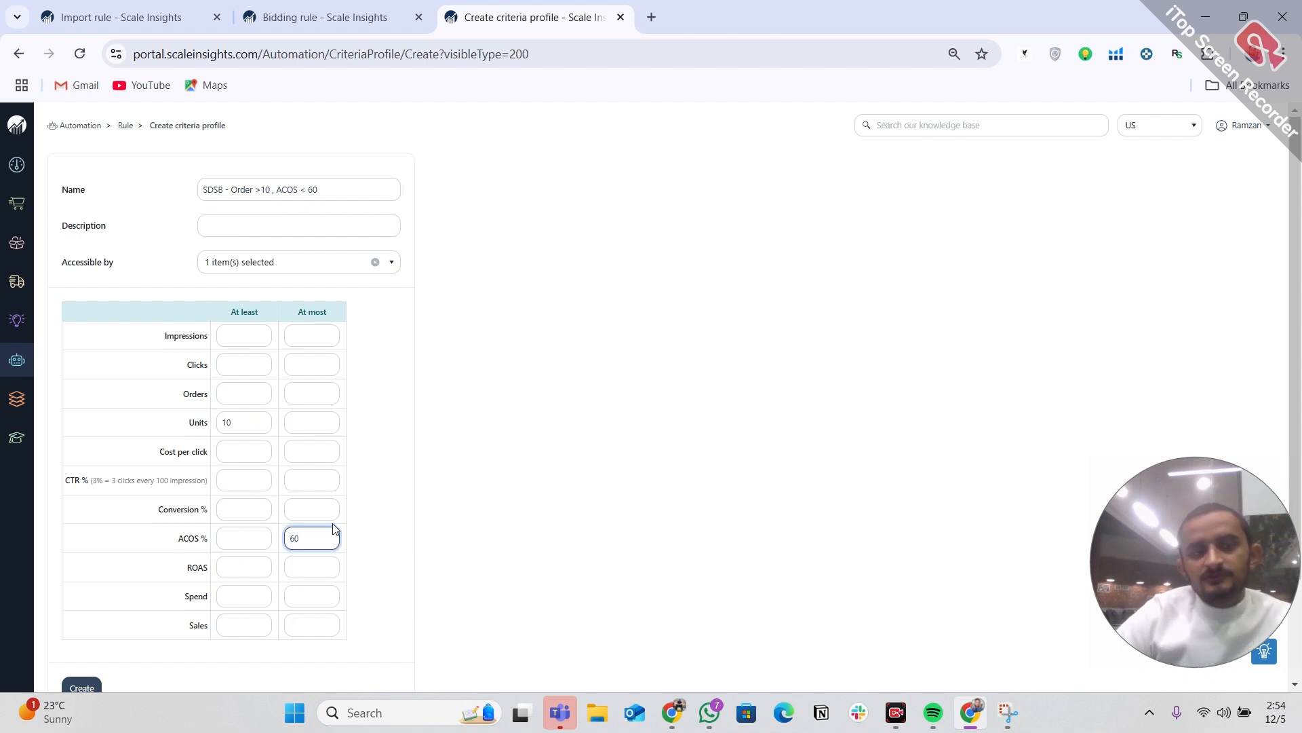
left_click(418, 517)
Step: Check the criteria, copy the profile's name for reuse, and create the criteria profile
scroll(420, 517, "down", 2)
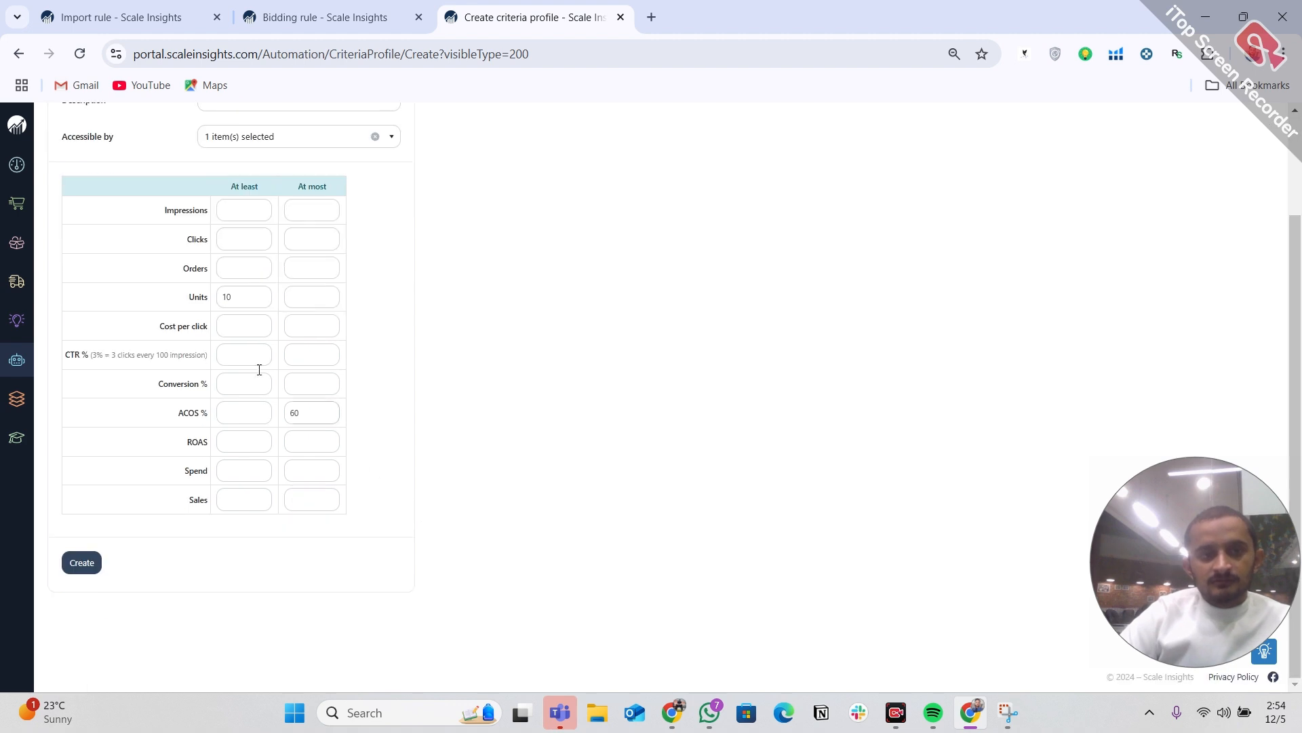
scroll(285, 345, "up", 2)
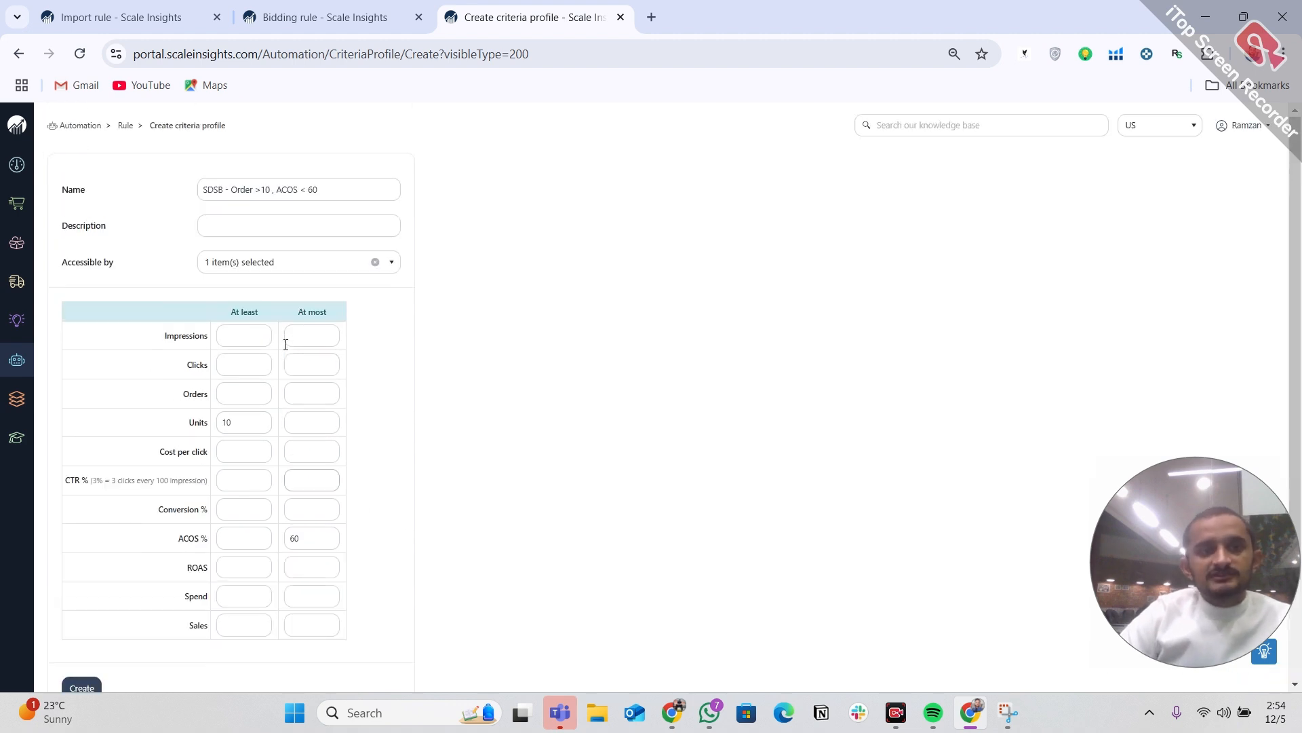
scroll(293, 355, "down", 1)
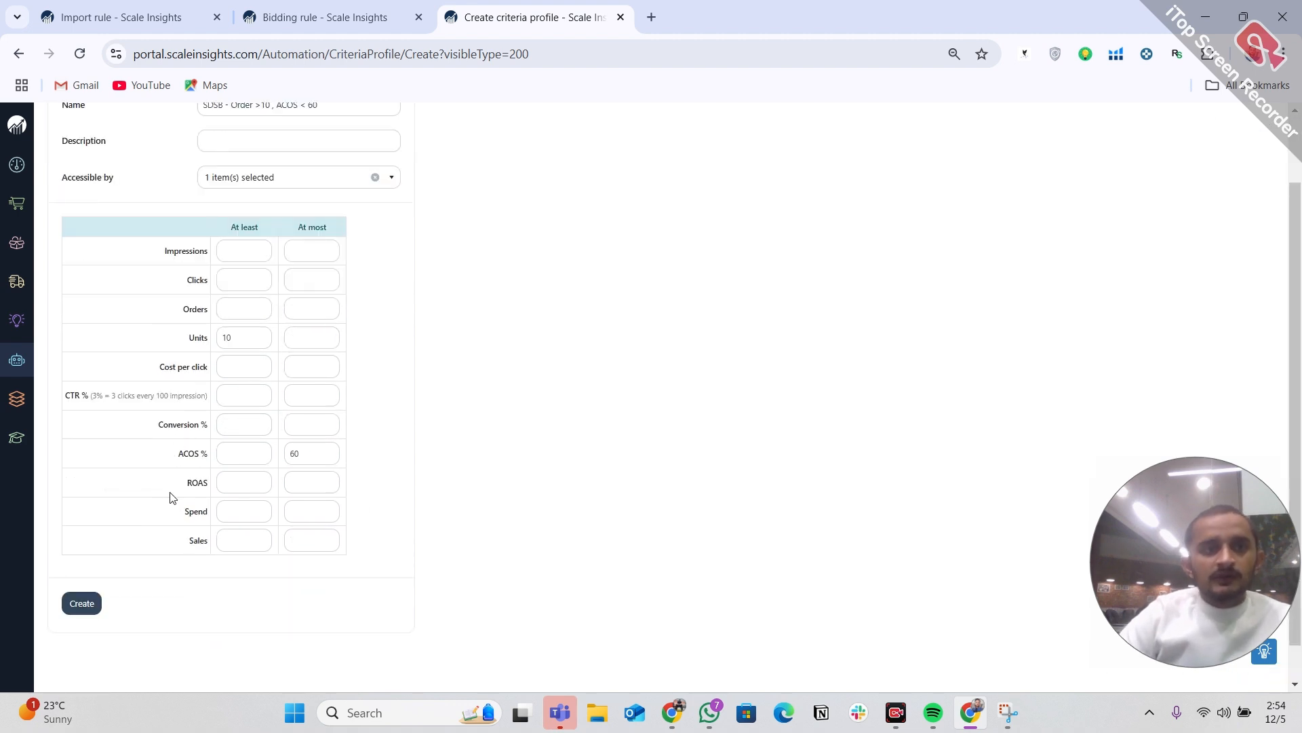
scroll(170, 499, "up", 1)
left_click(275, 189)
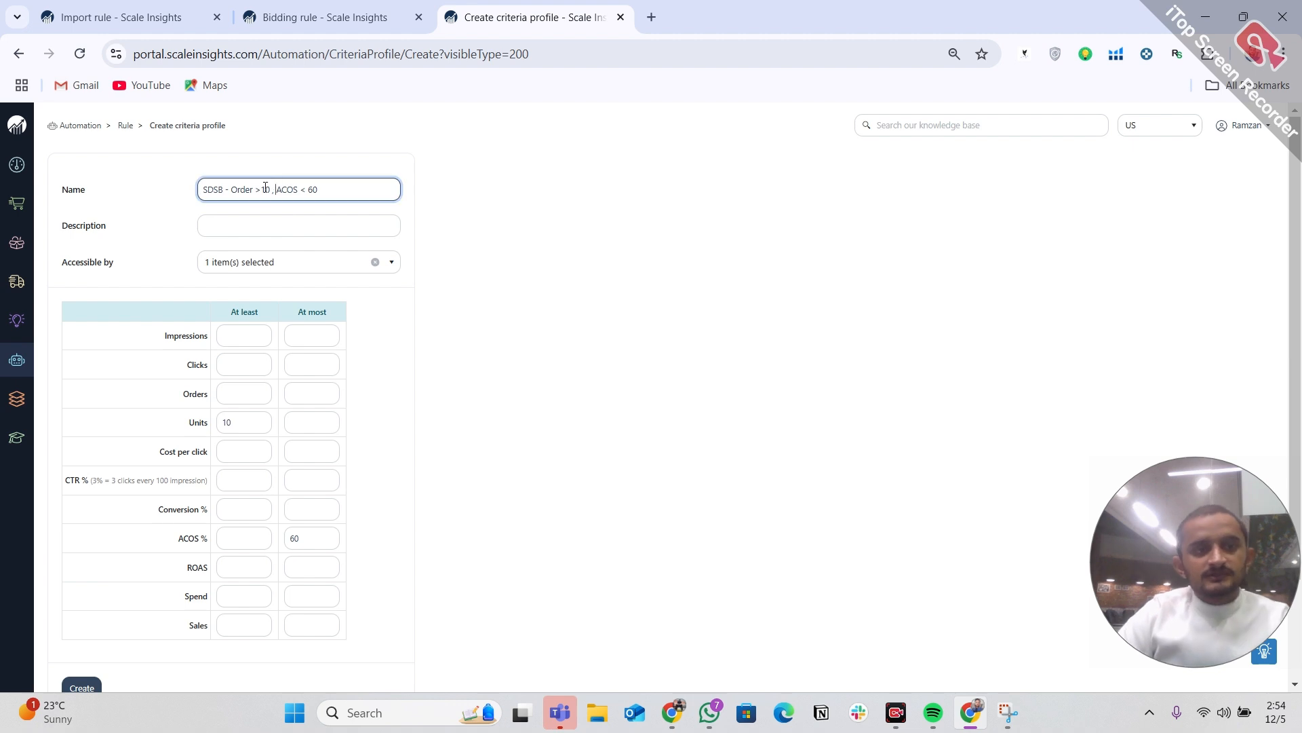
key("ctrl+a")
key("ctrl+c")
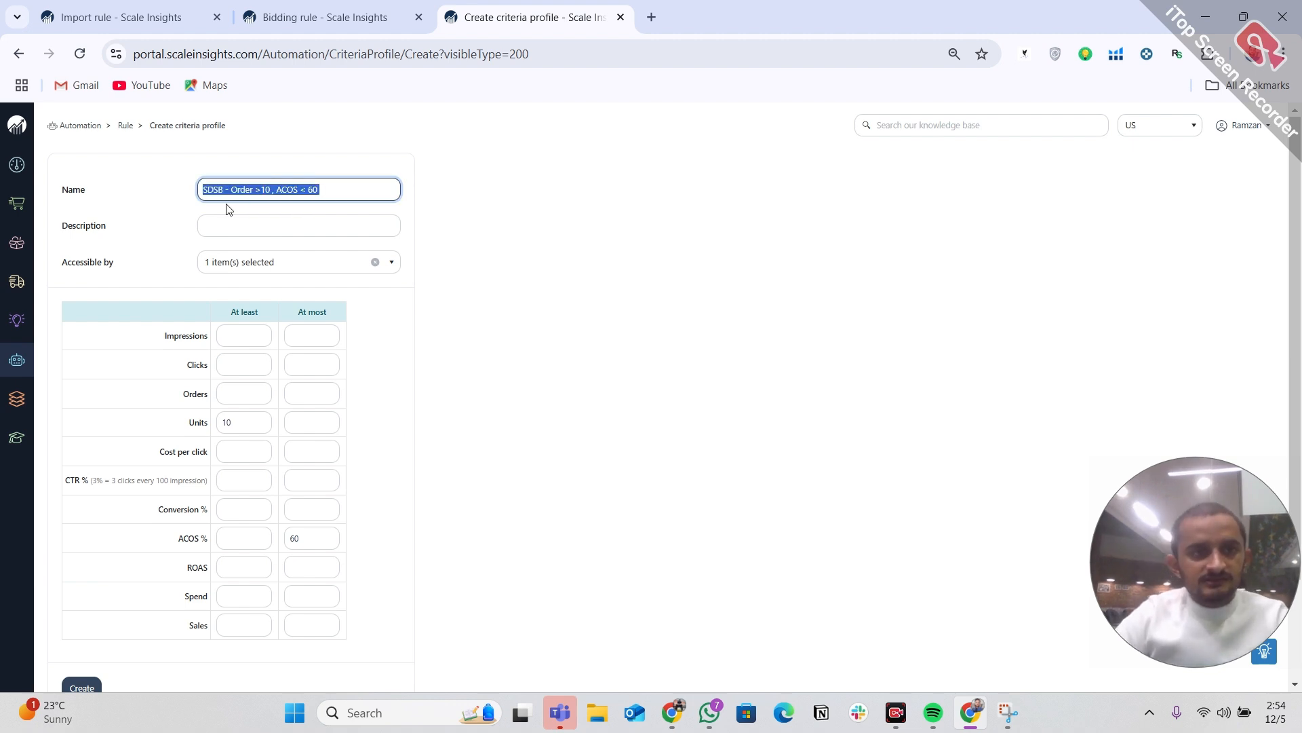
left_click(460, 199)
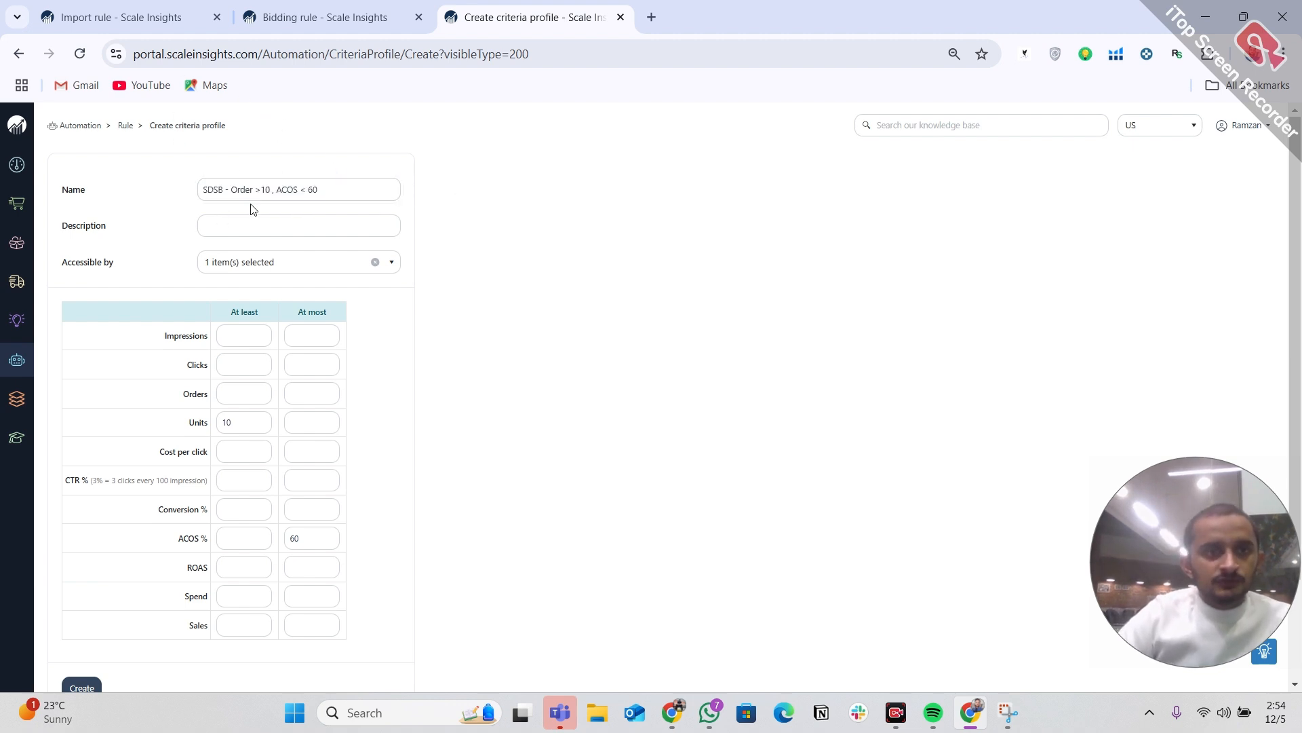
scroll(98, 532, "down", 2)
left_click(95, 556)
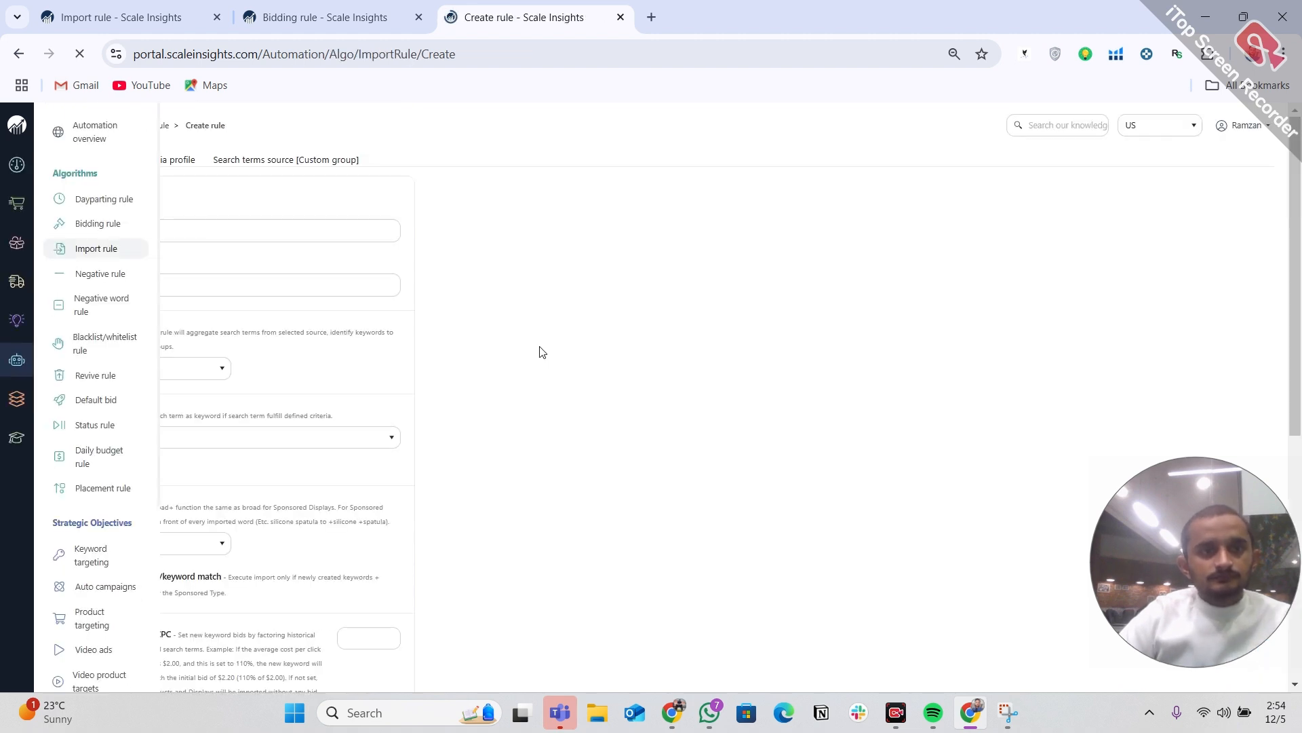
Step: Name the new import rule "SDSB - Order >10 , ACOS < 60" using the copied profile name
left_click(256, 234)
key("ctrl+v")
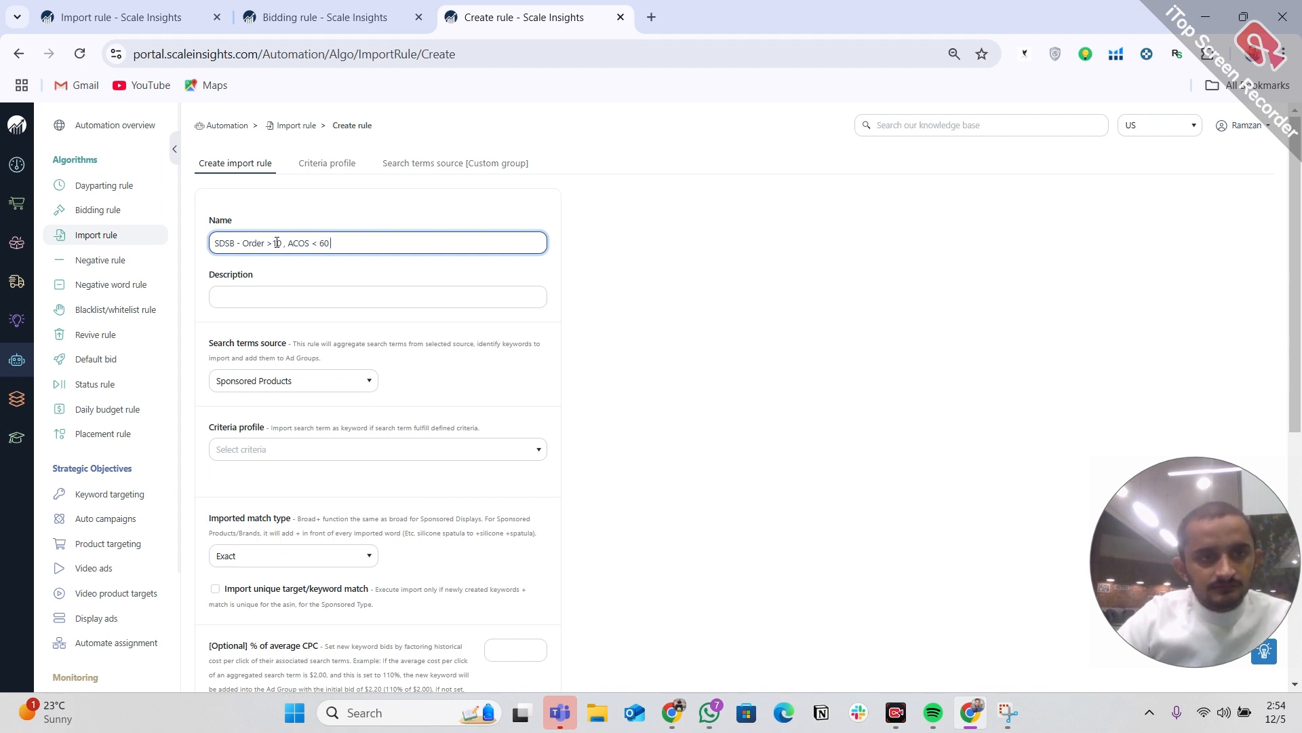
scroll(277, 242, "down", 3)
scroll(284, 252, "up", 1)
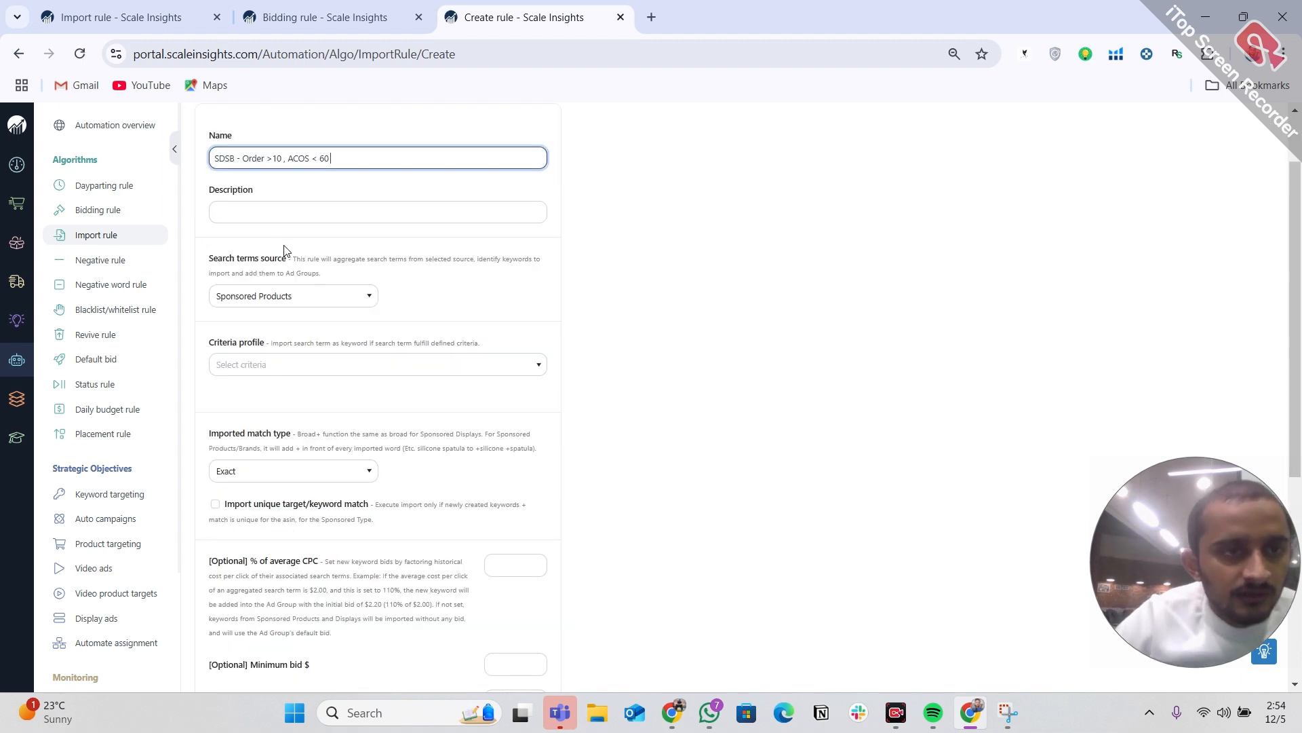
Step: Try Sponsored Products and Auto Campaign as the import rule's search terms source
left_click(307, 297)
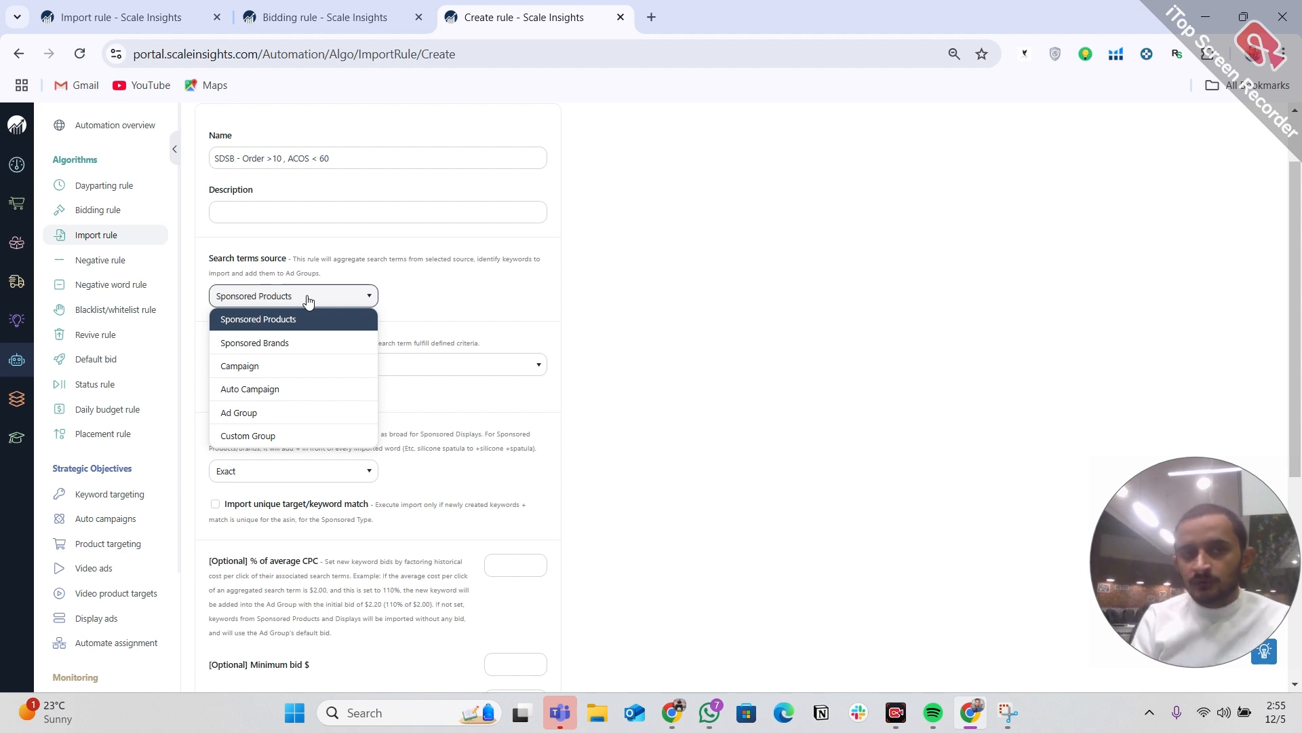
left_click(275, 323)
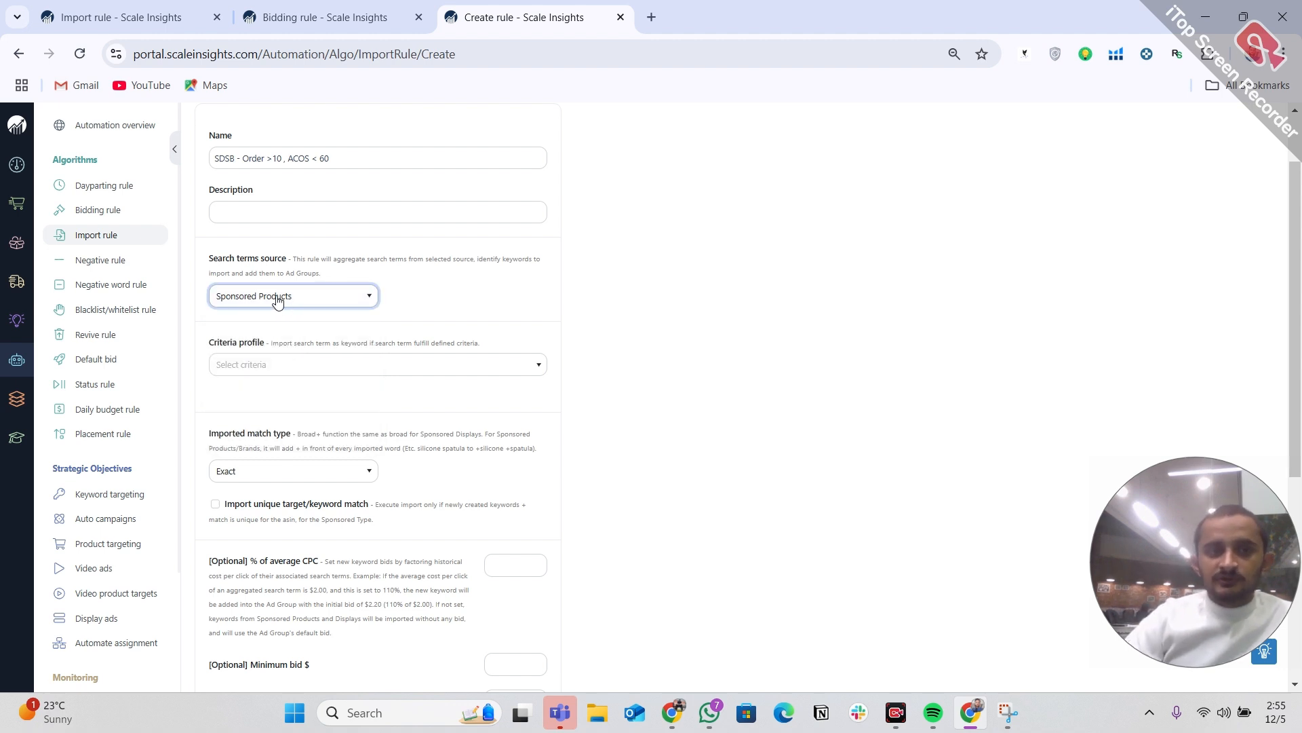
left_click(321, 251)
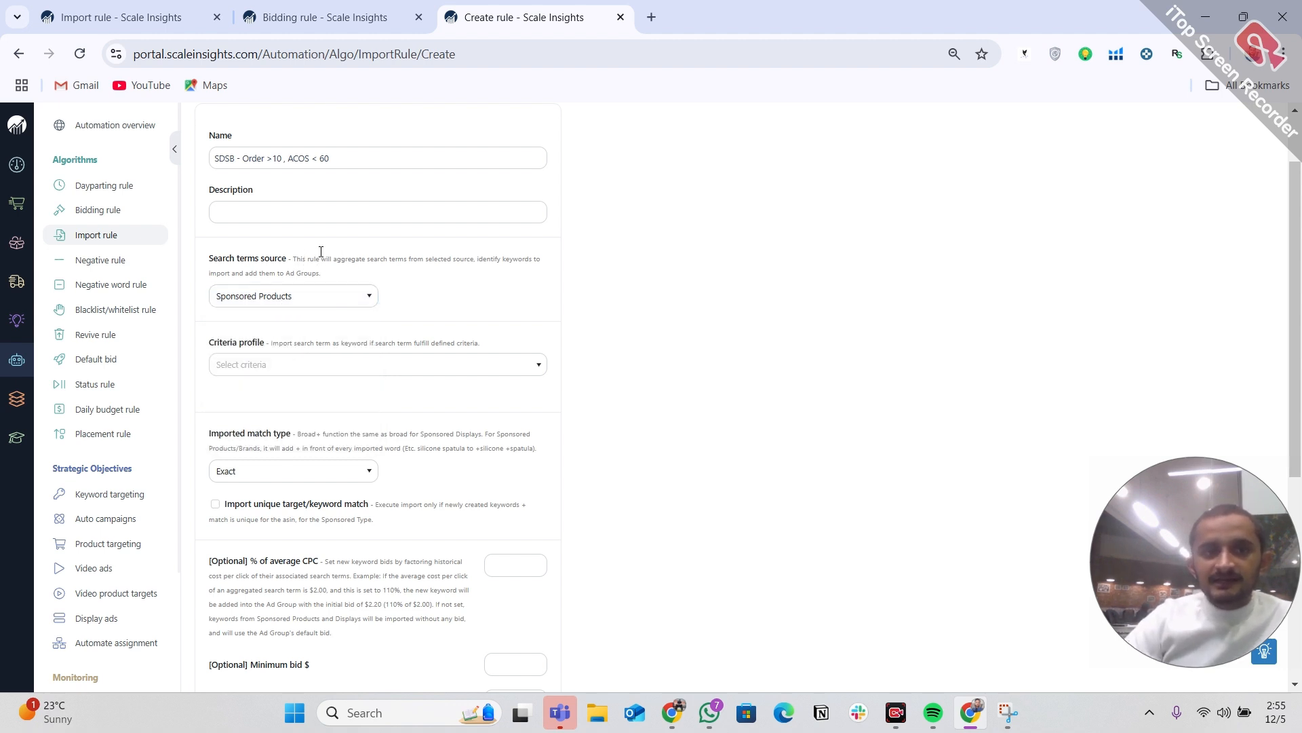
left_click(300, 296)
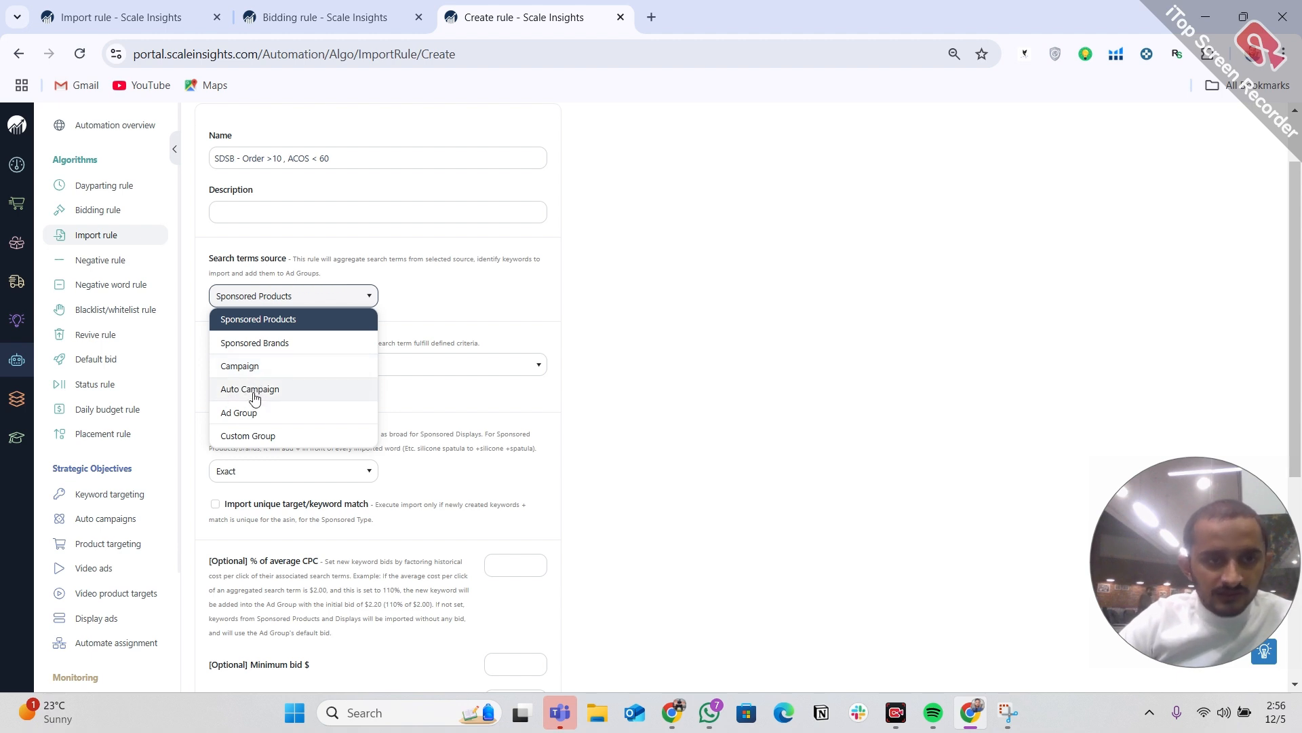
left_click(249, 393)
scroll(298, 285, "up", 2)
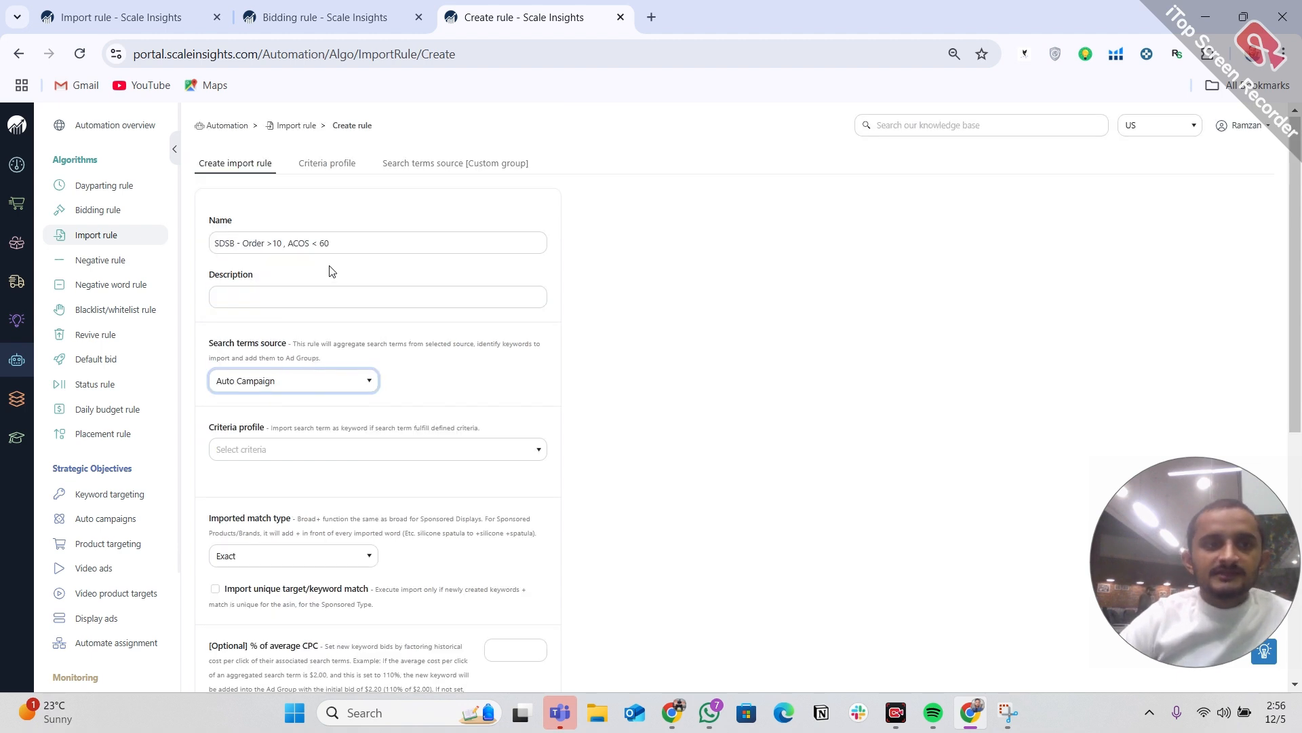
left_click(283, 244)
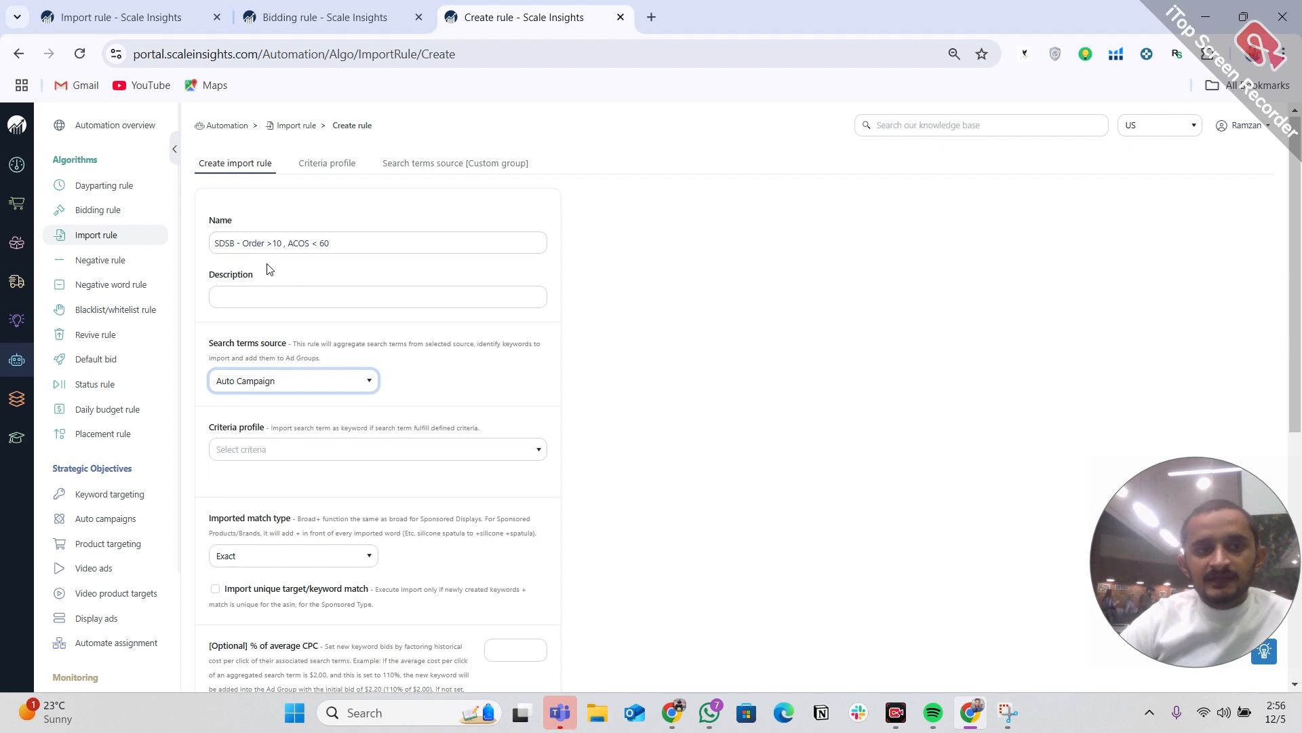
type(",")
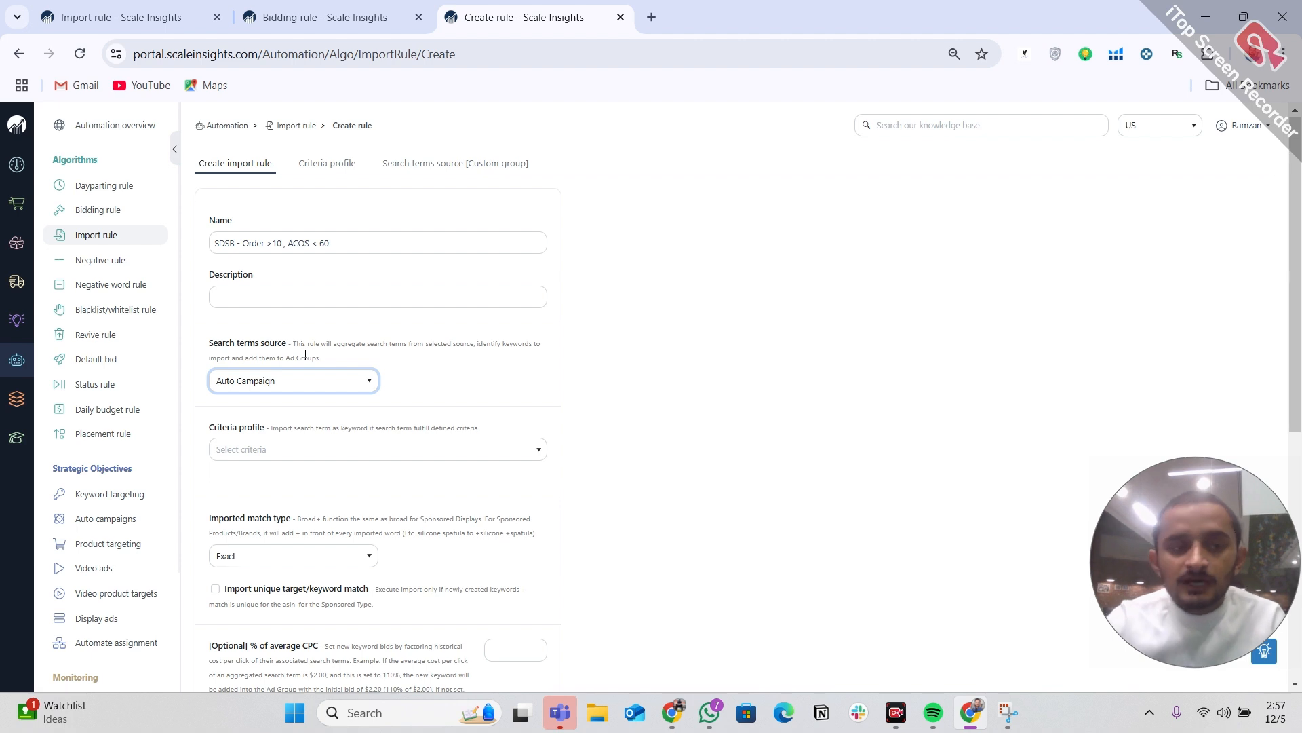
Step: Set the search terms source to Custom Group, and look over the custom groups and existing criteria profiles
left_click(338, 382)
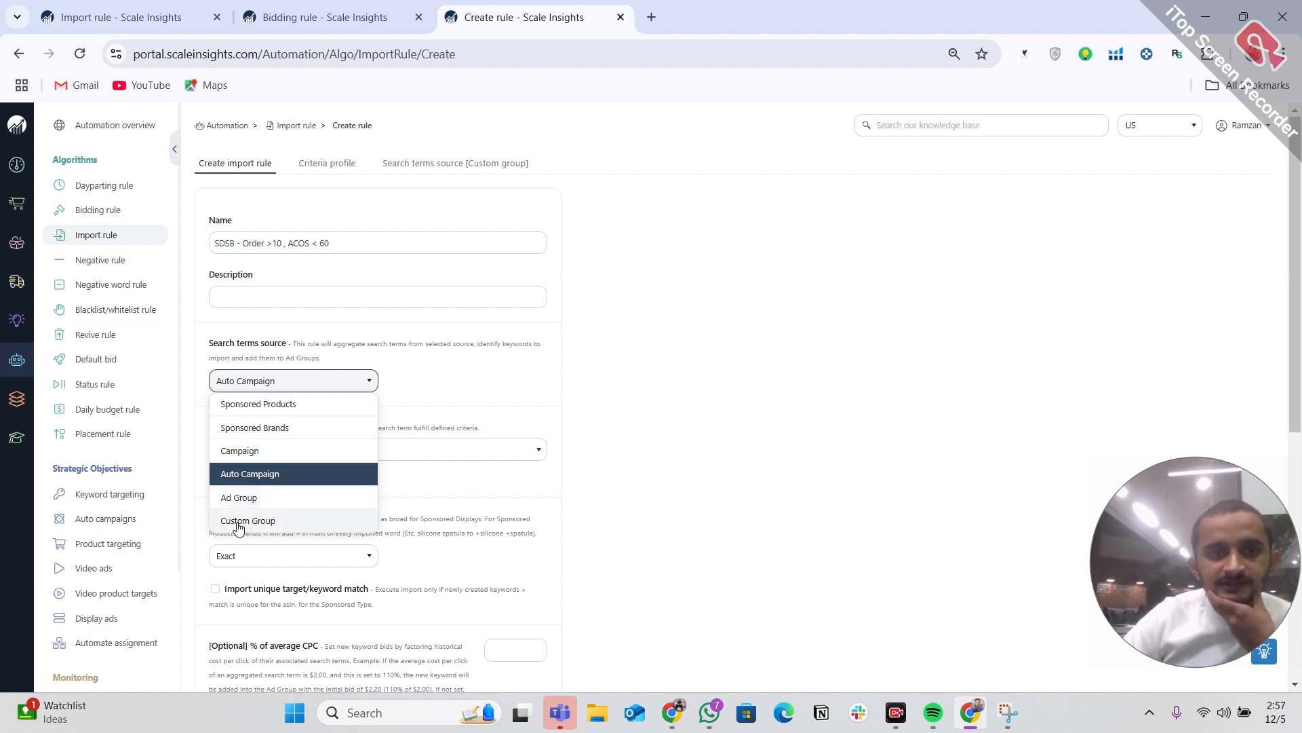
left_click(248, 523)
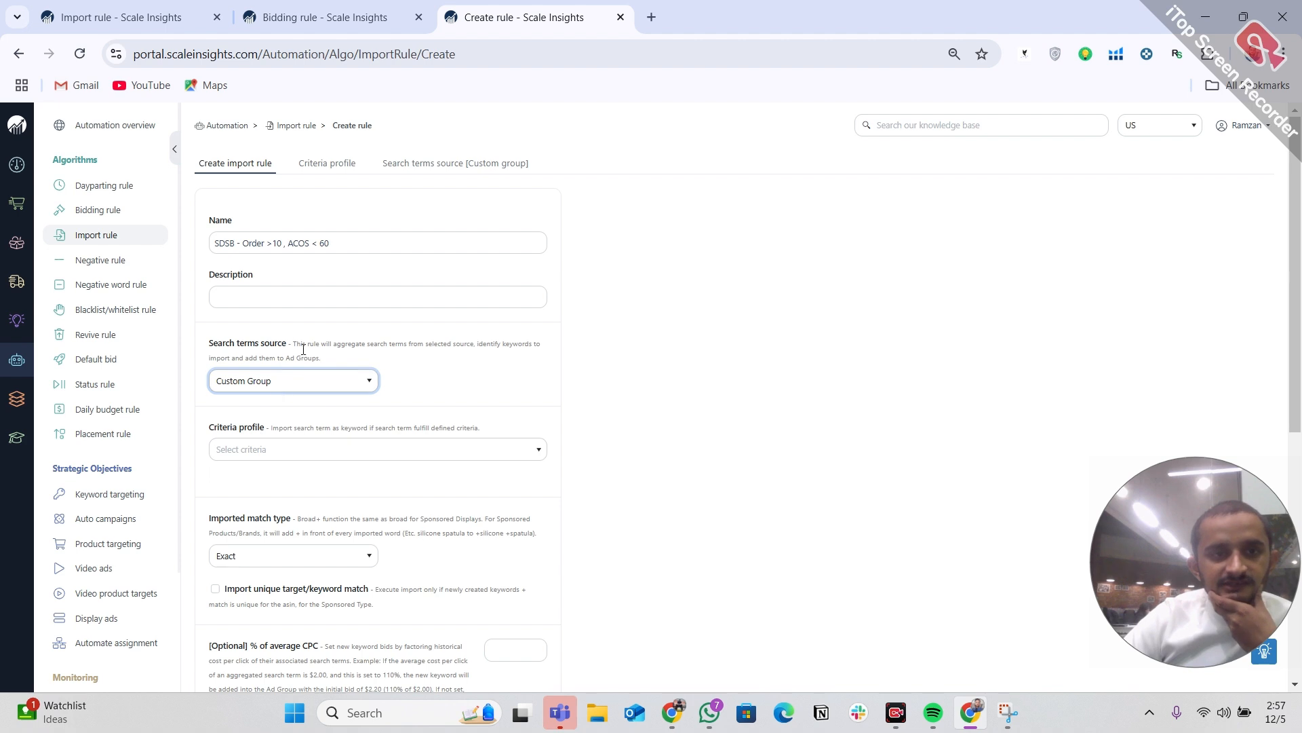
left_click(434, 170)
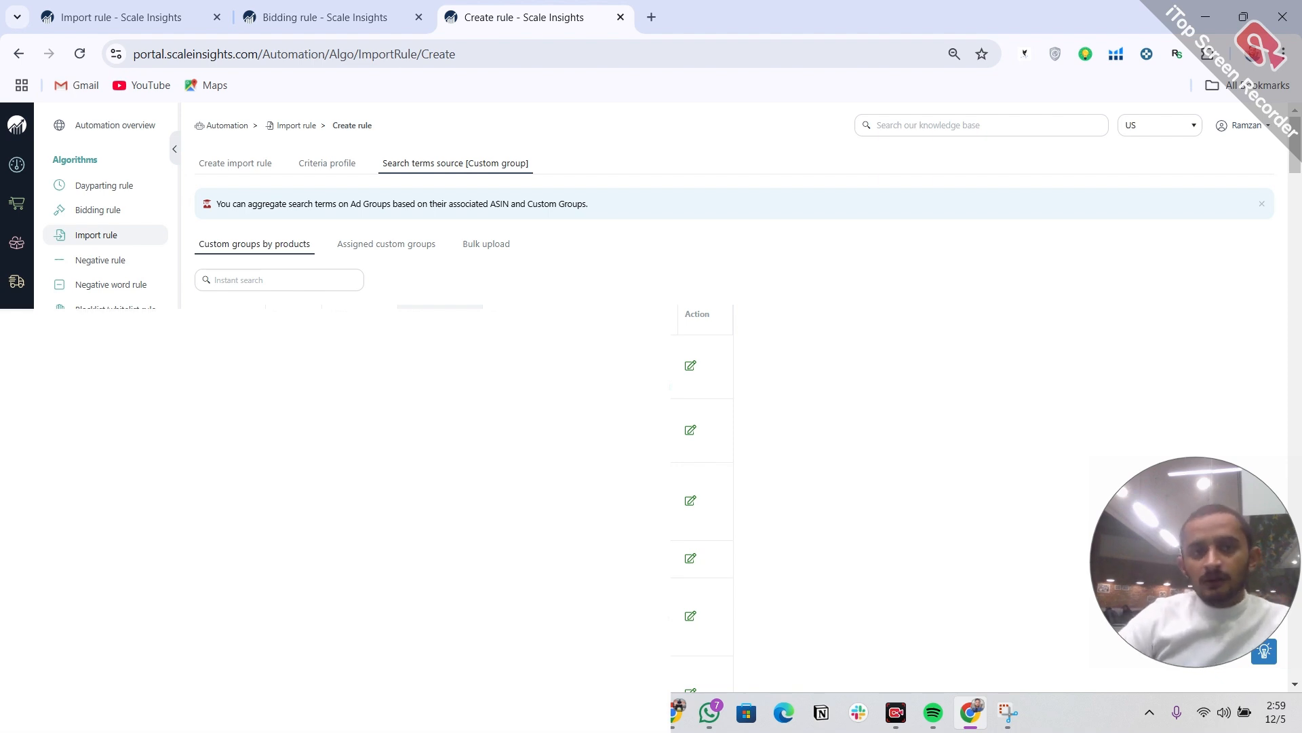
left_click(315, 170)
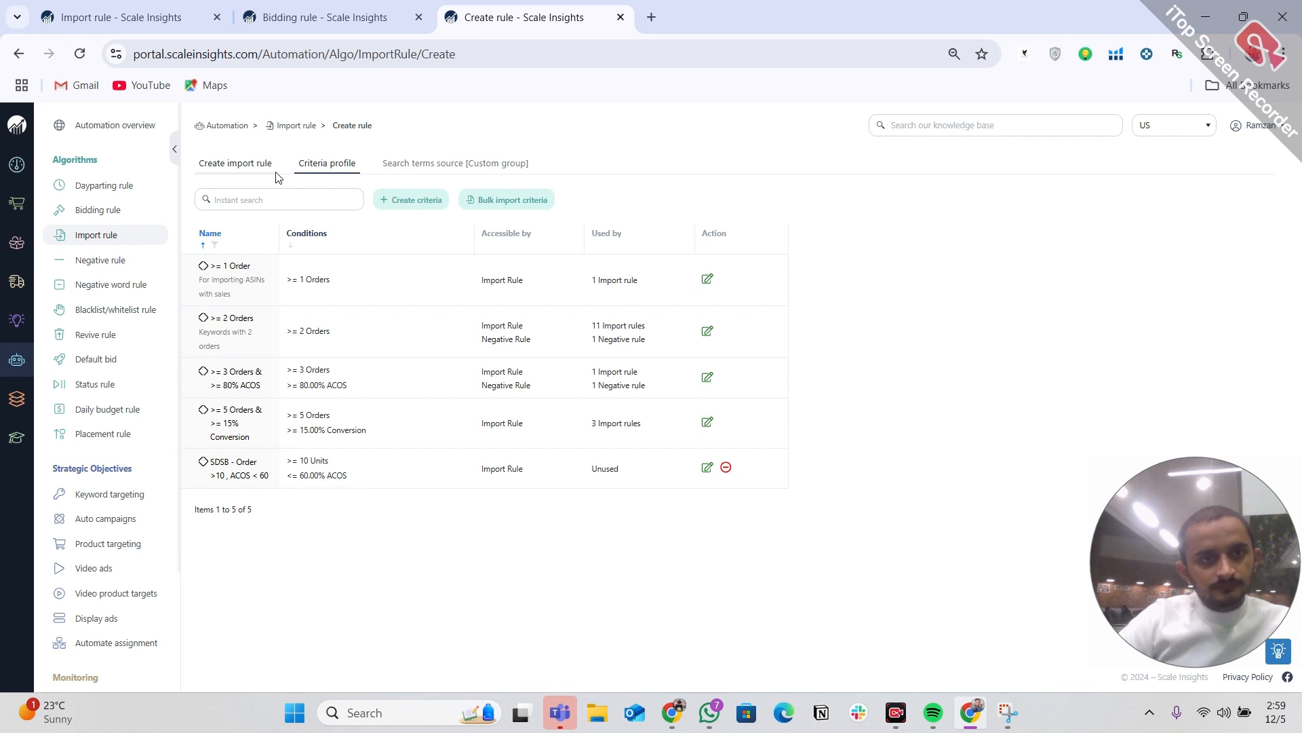
left_click(248, 171)
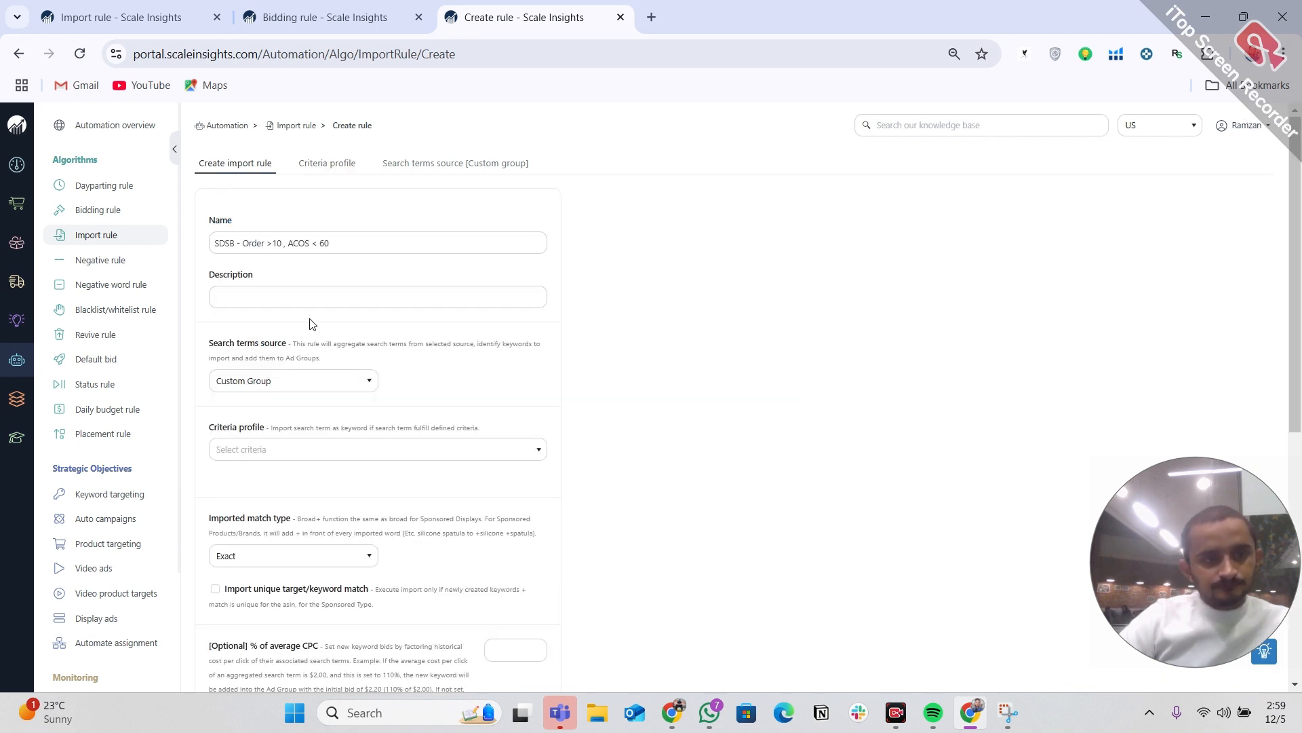
Step: Try Auto Campaign as the search terms source, and switch it back to Custom Group
left_click(290, 384)
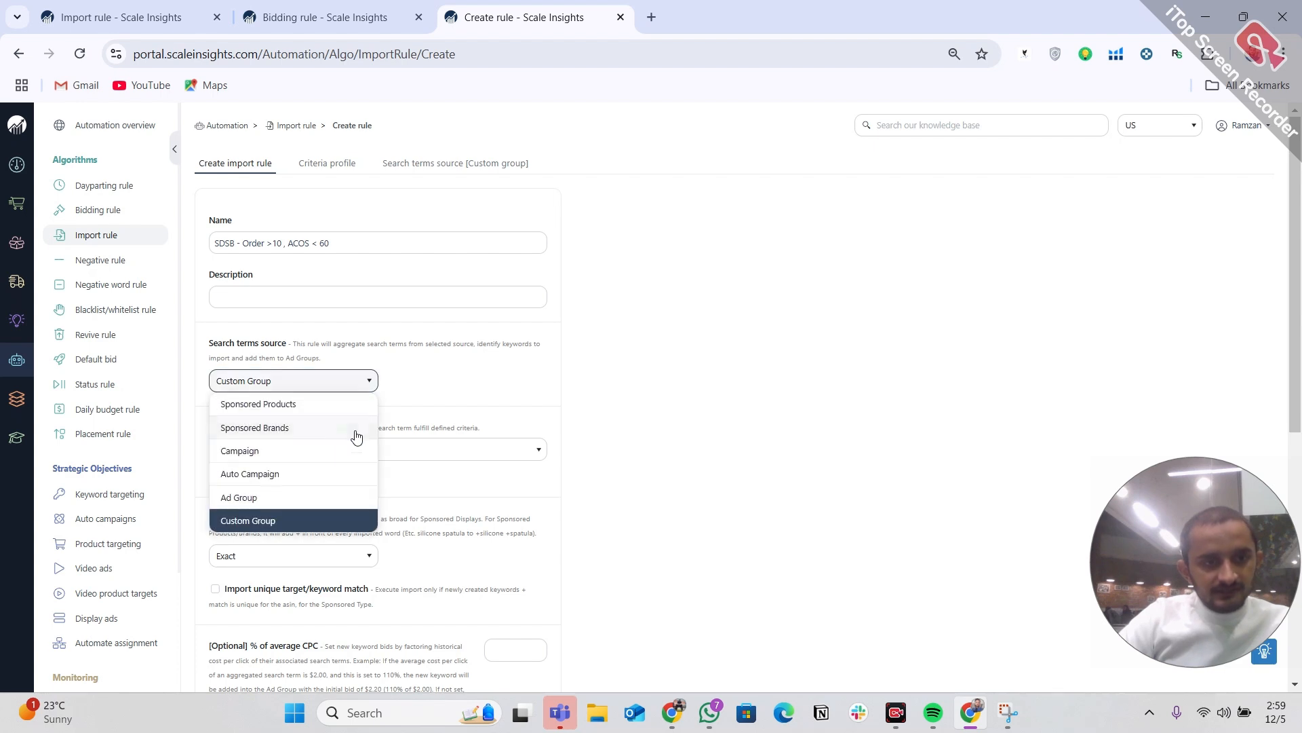
left_click(271, 523)
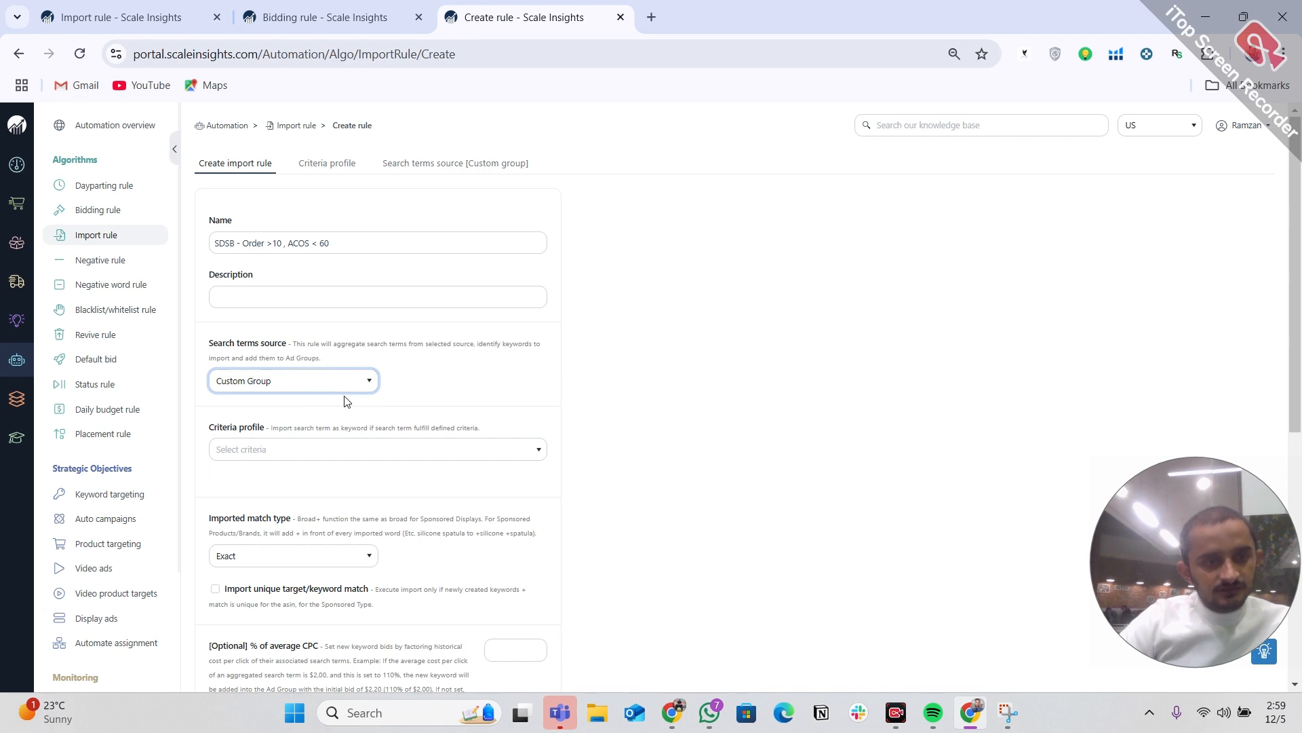
left_click(302, 388)
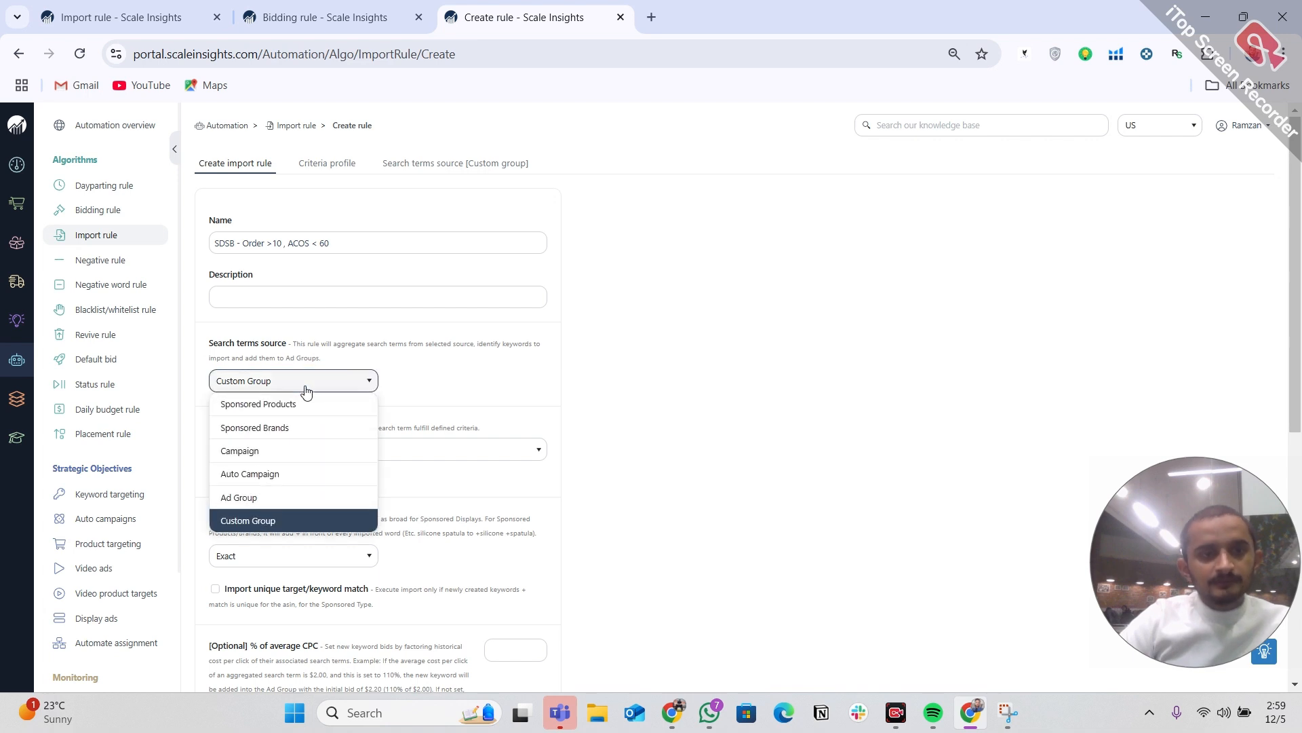
left_click(236, 475)
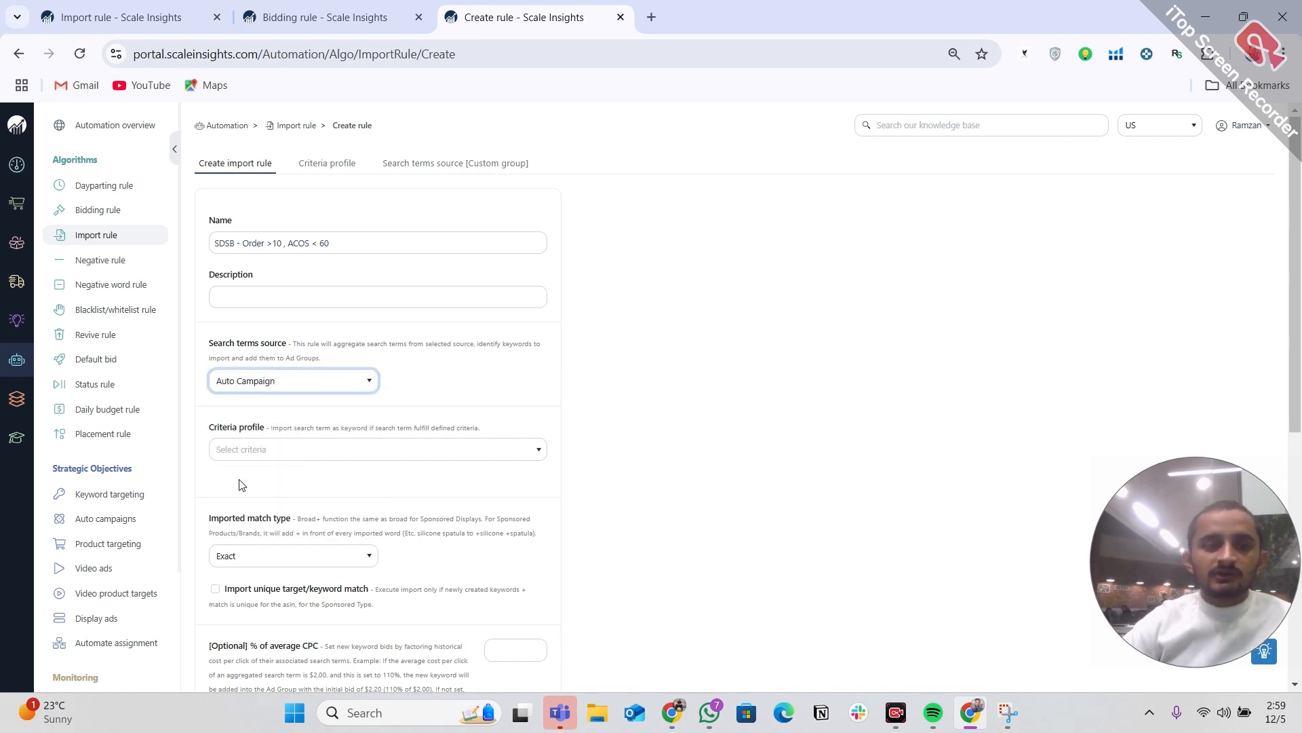
left_click(249, 382)
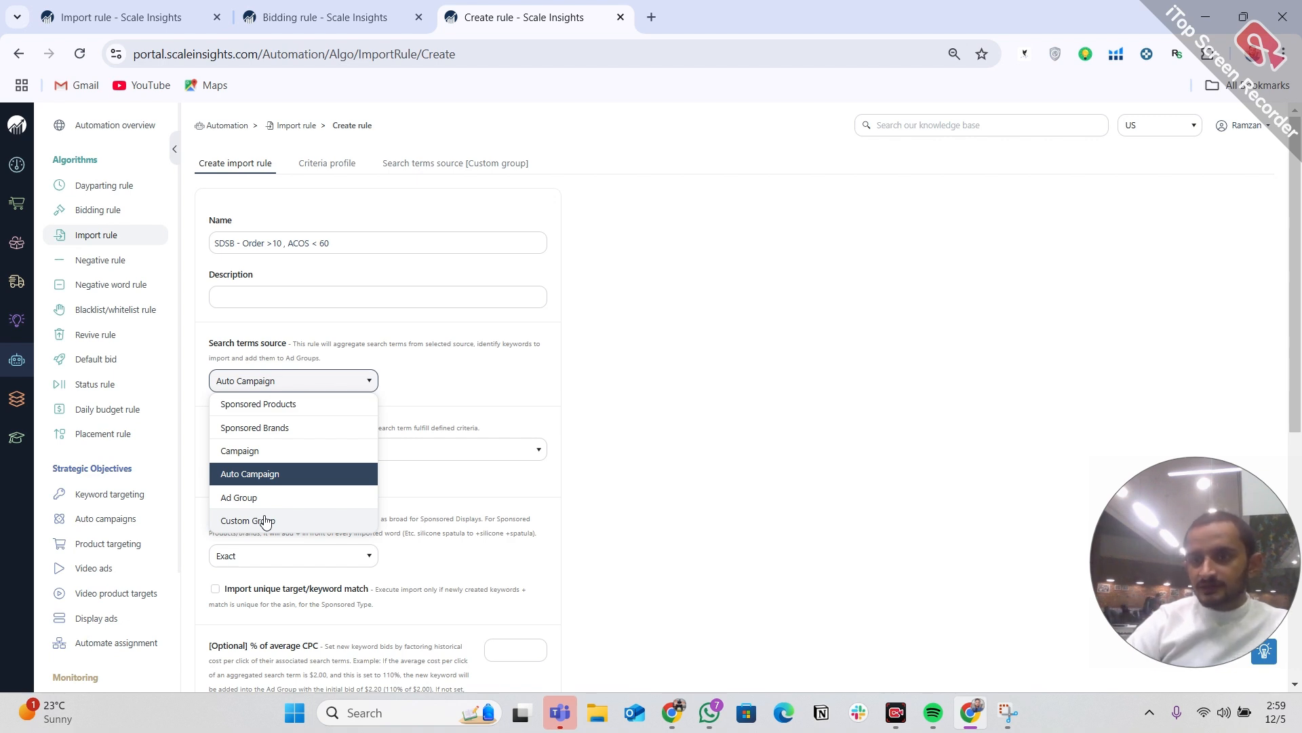
left_click(266, 522)
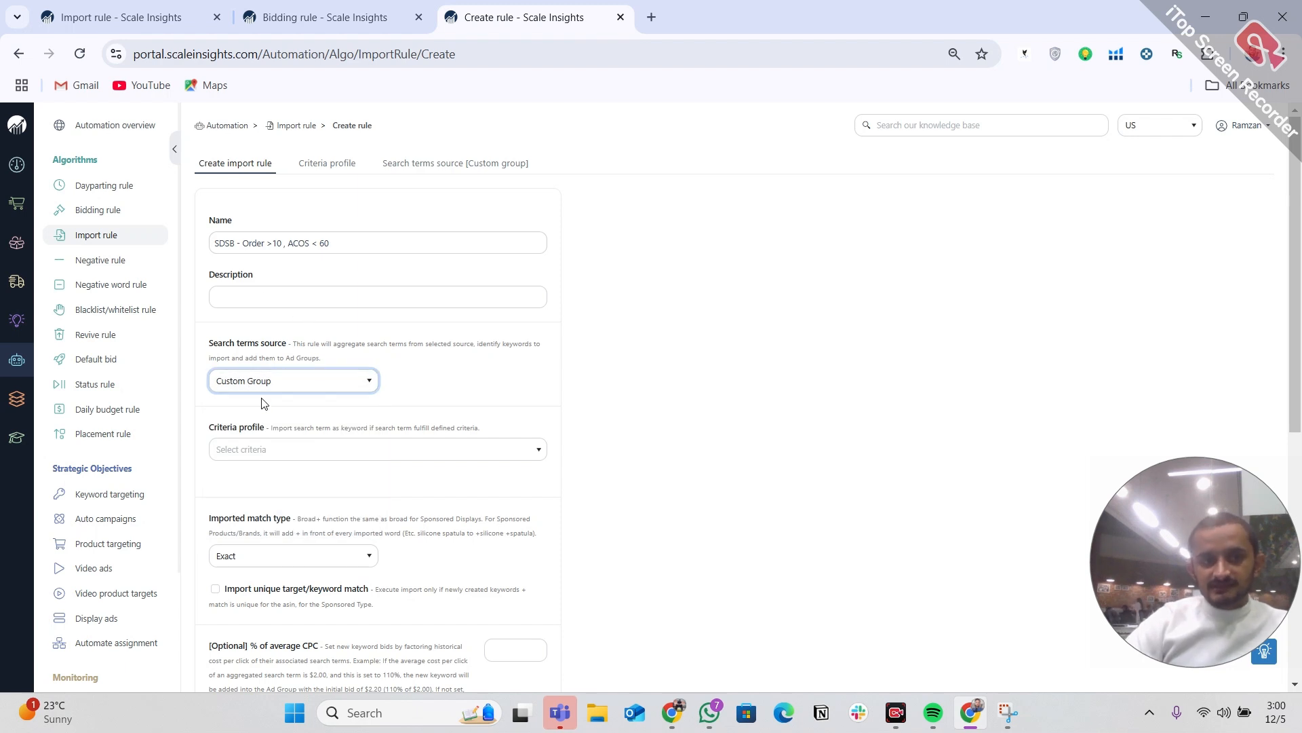
Step: Review the custom groups by products, and assign the "SDSB - Order >10 , ACOS < 60" criteria profile to the import rule
left_click(445, 170)
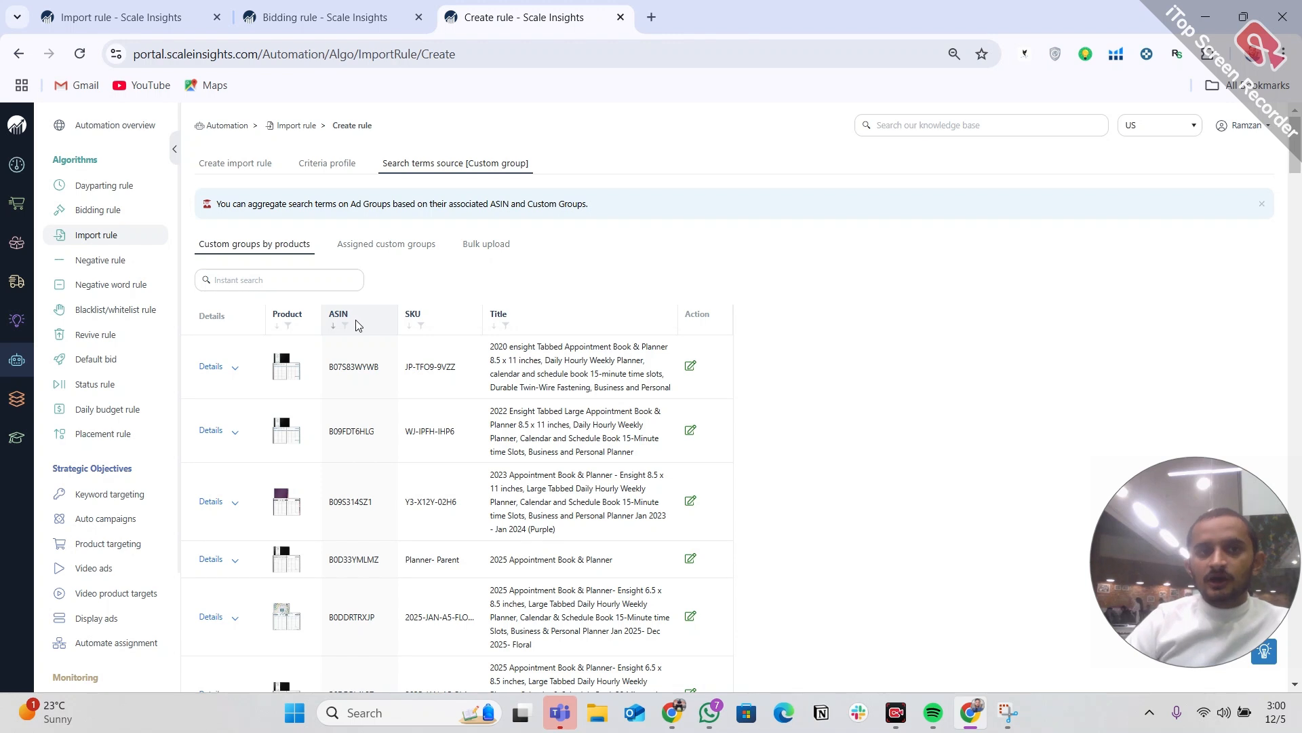
left_click(259, 162)
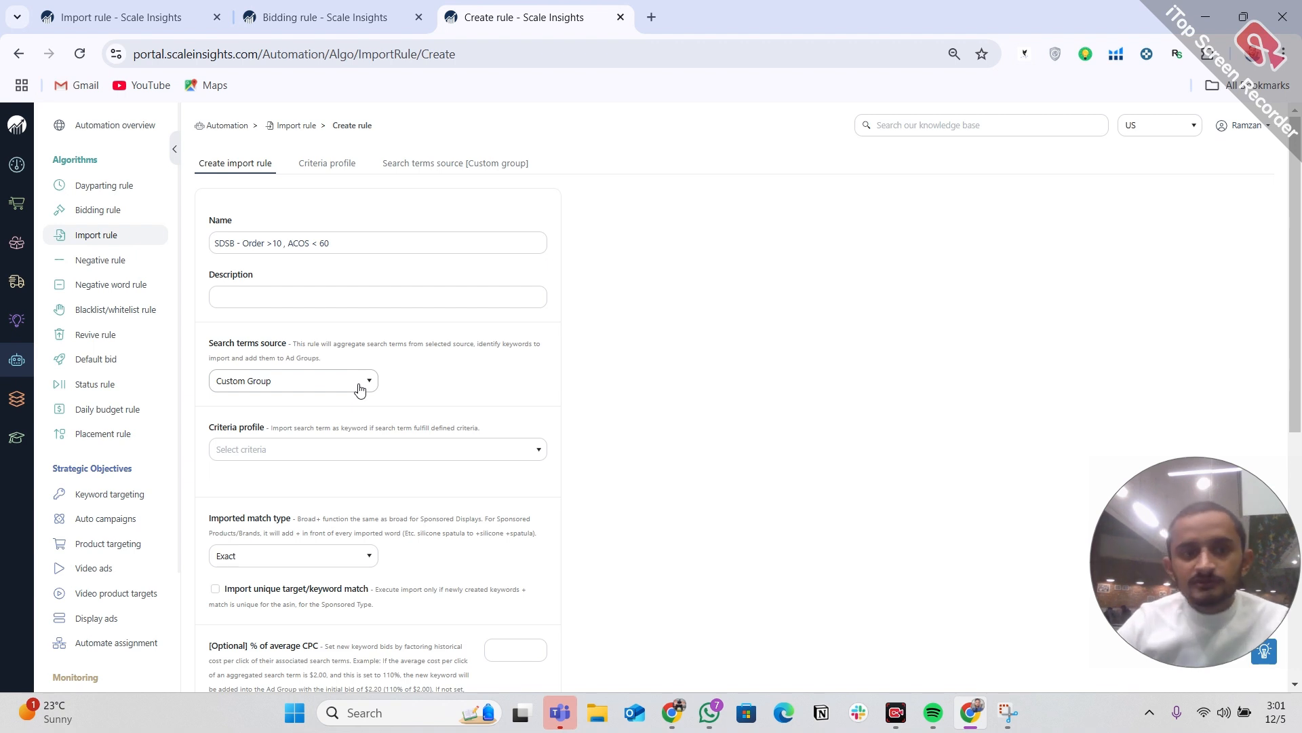
left_click(372, 447)
type("SDS")
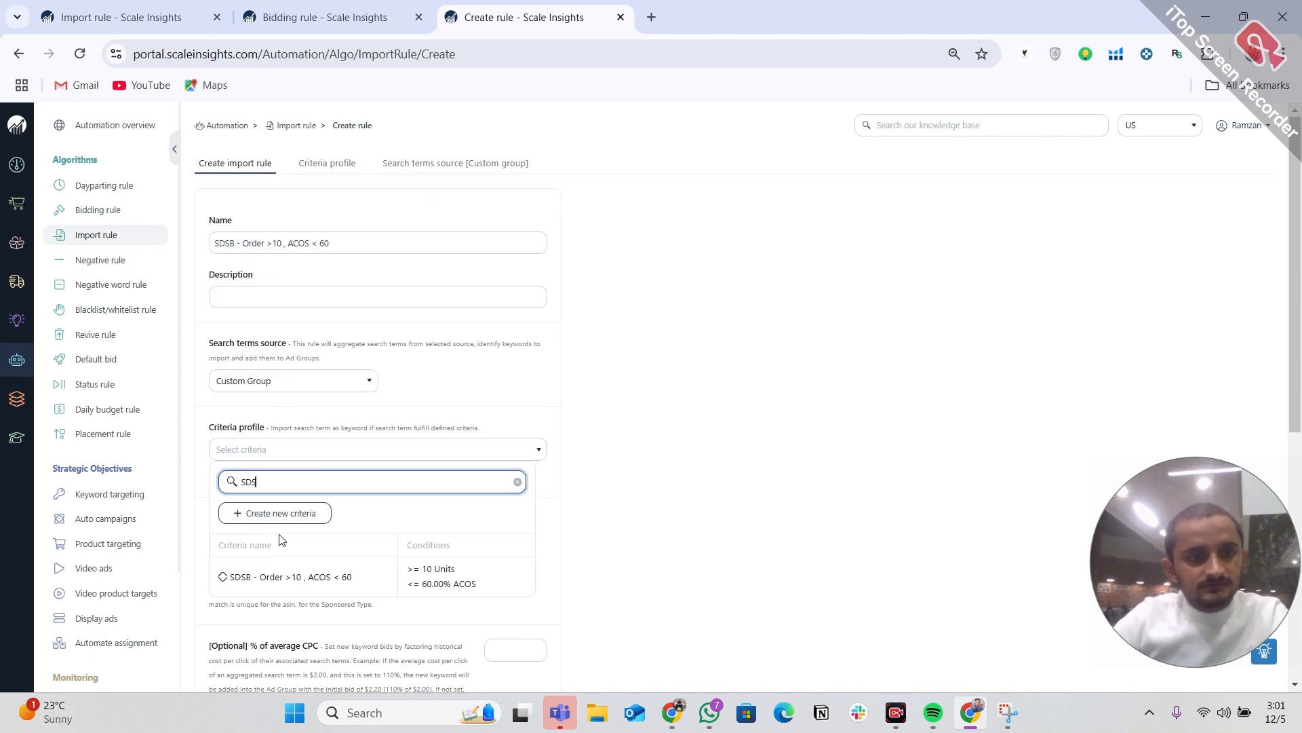
left_click(275, 575)
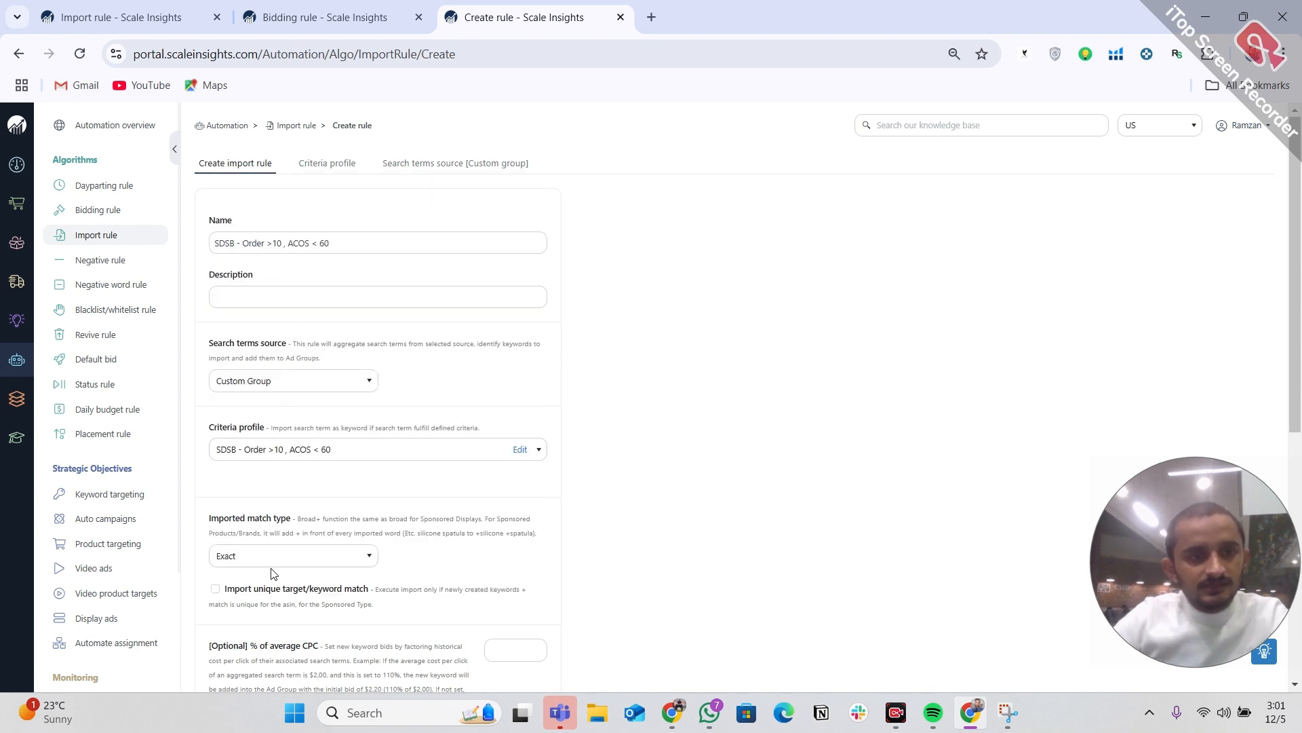
Step: Keep the imported match type as Exact and enable importing only unique target/keyword matches
scroll(297, 506, "down", 1)
scroll(358, 406, "down", 1)
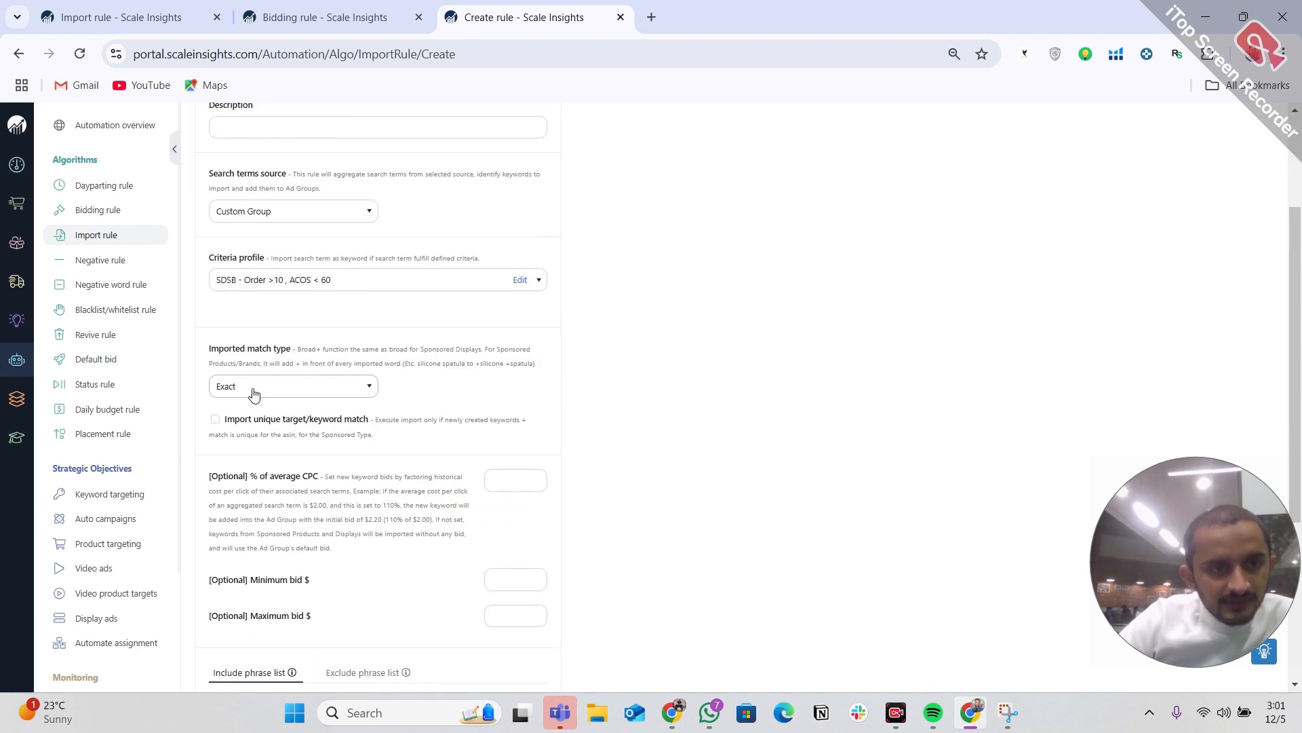
left_click(341, 393)
left_click(341, 393)
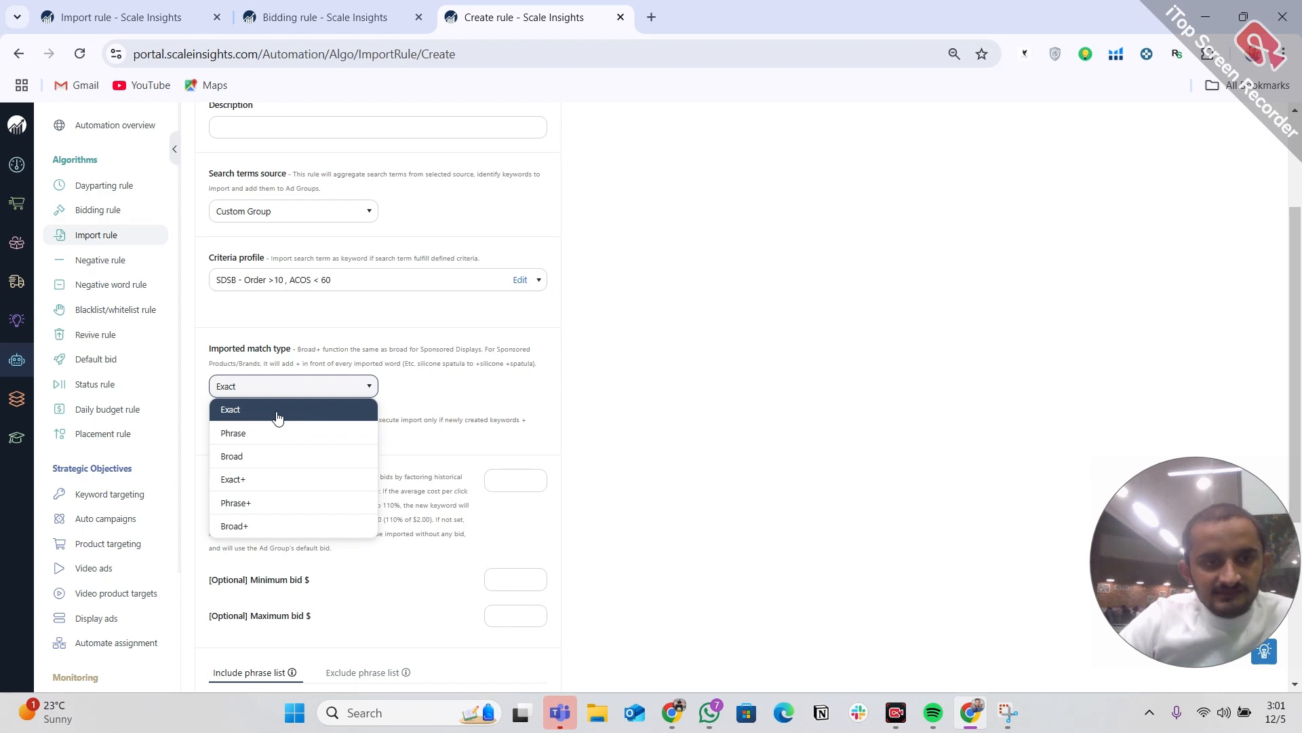
left_click(274, 410)
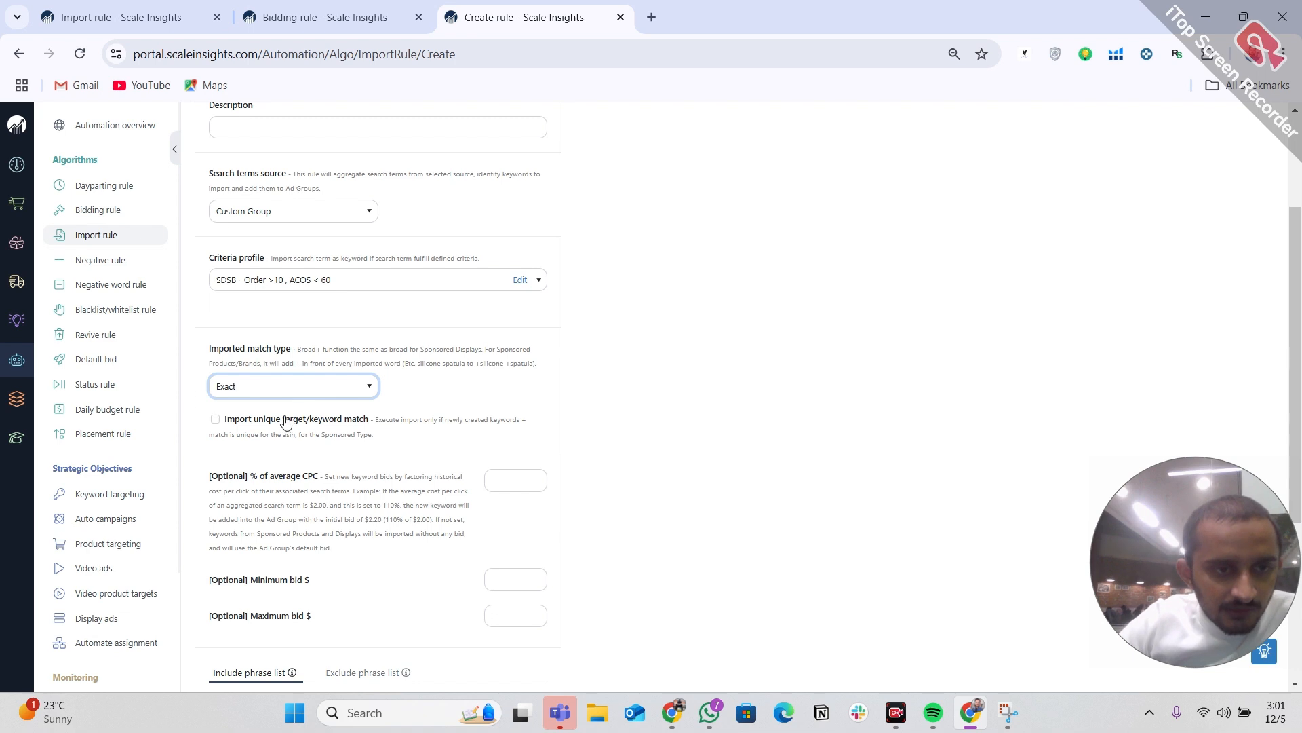
left_click(217, 411)
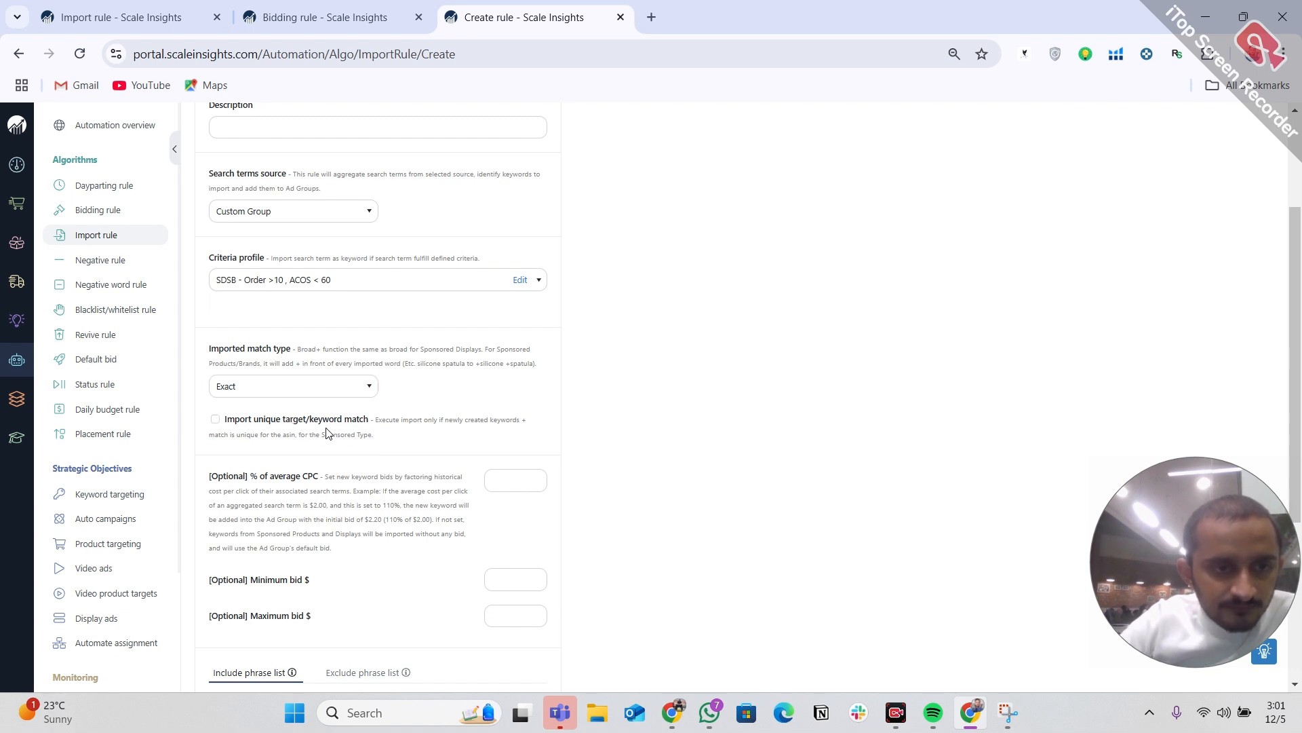
left_click(217, 421)
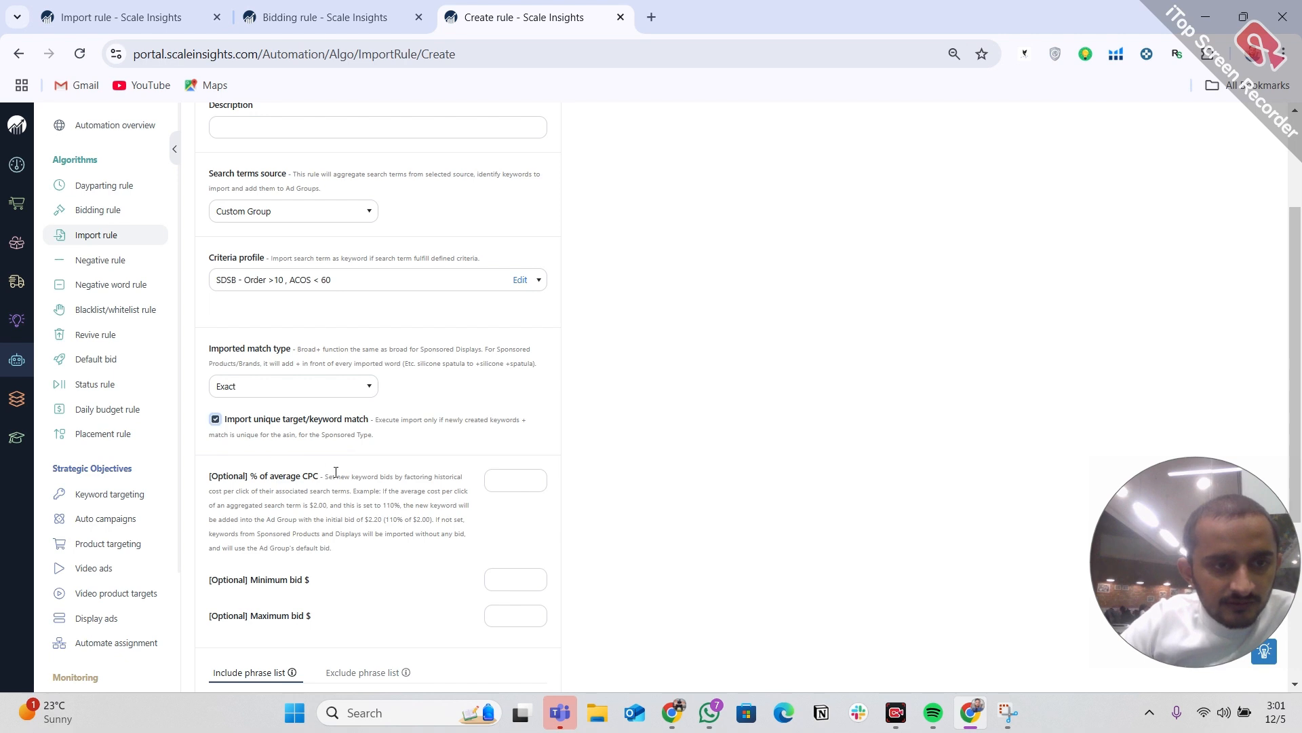
Step: Set new keyword bids to 120% of average CPC, with a minimum bid of $0.2 and a maximum bid of $1.5
scroll(365, 499, "down", 3)
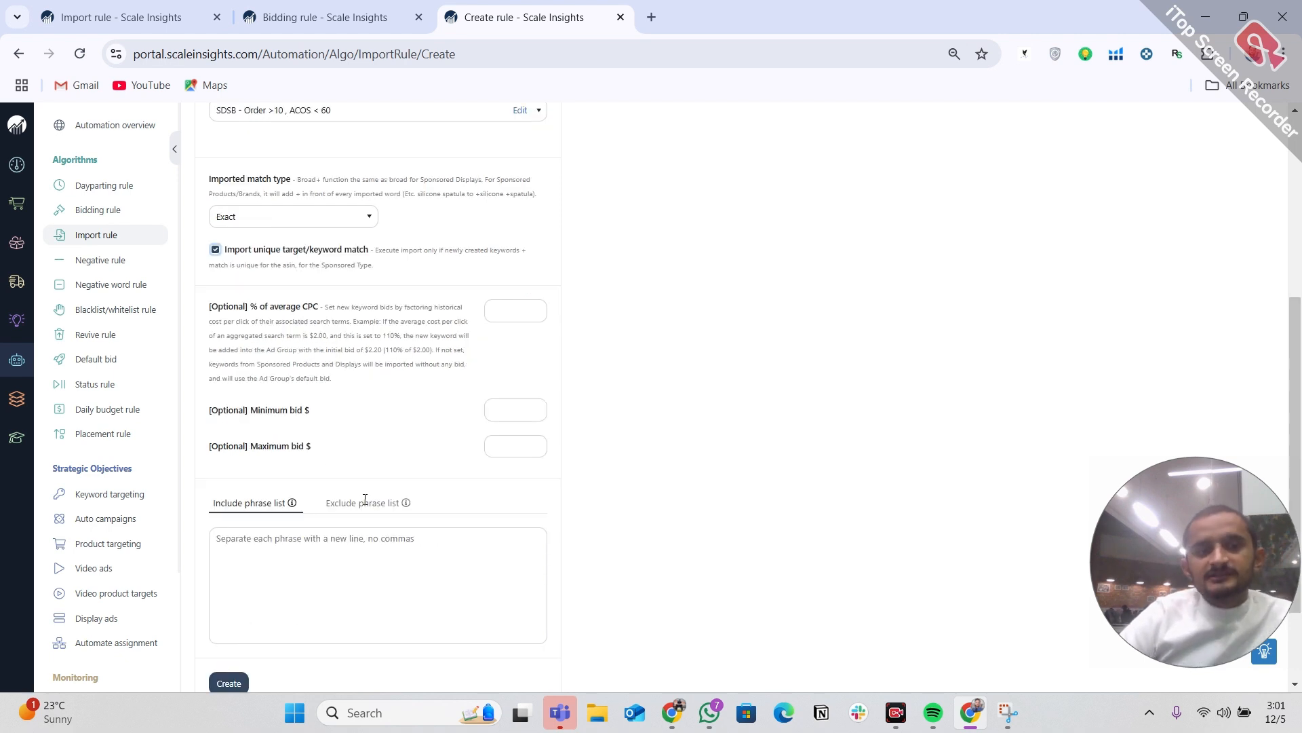
left_click(487, 310)
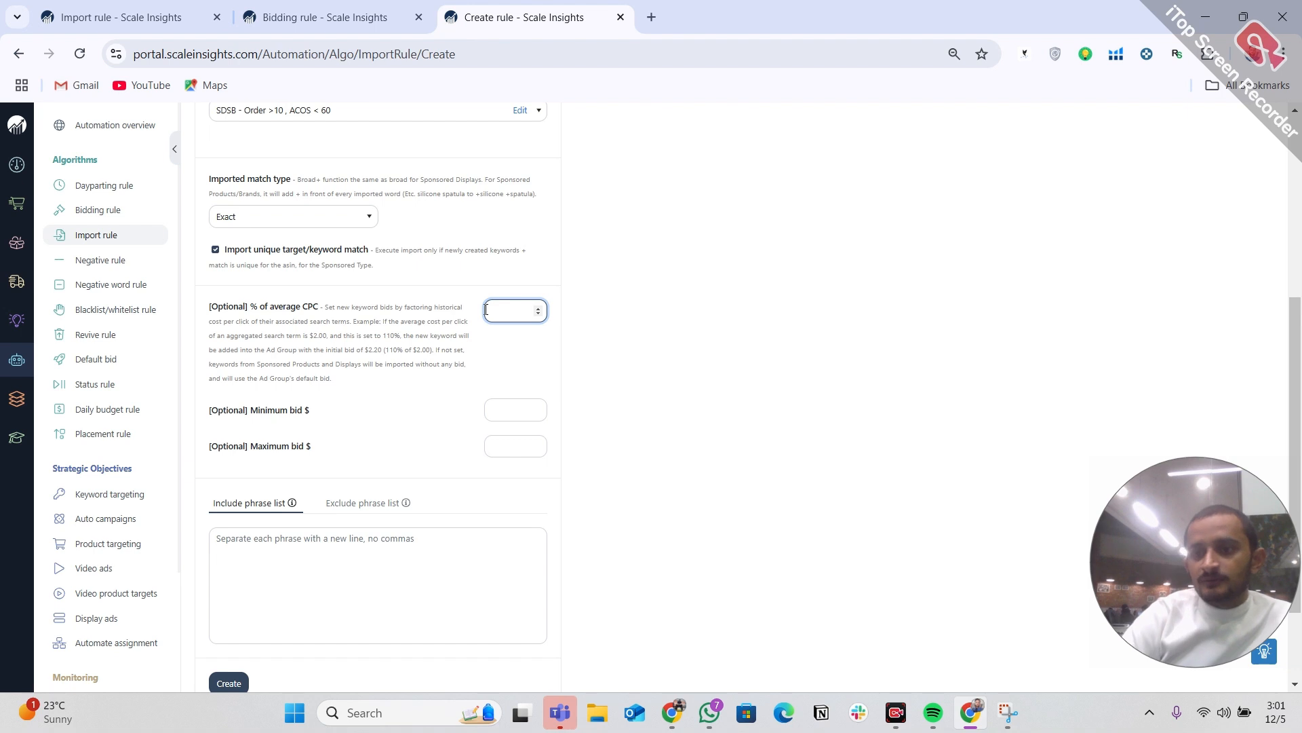
type("120")
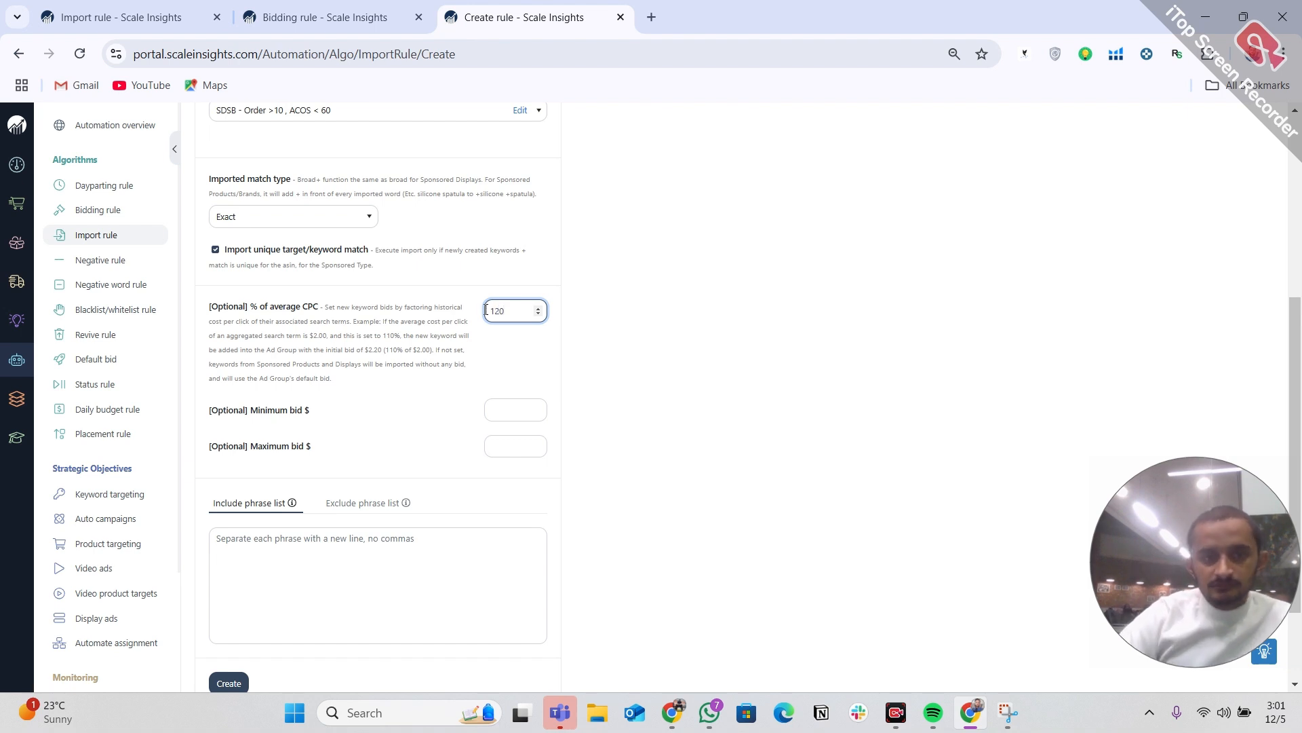
left_click(595, 343)
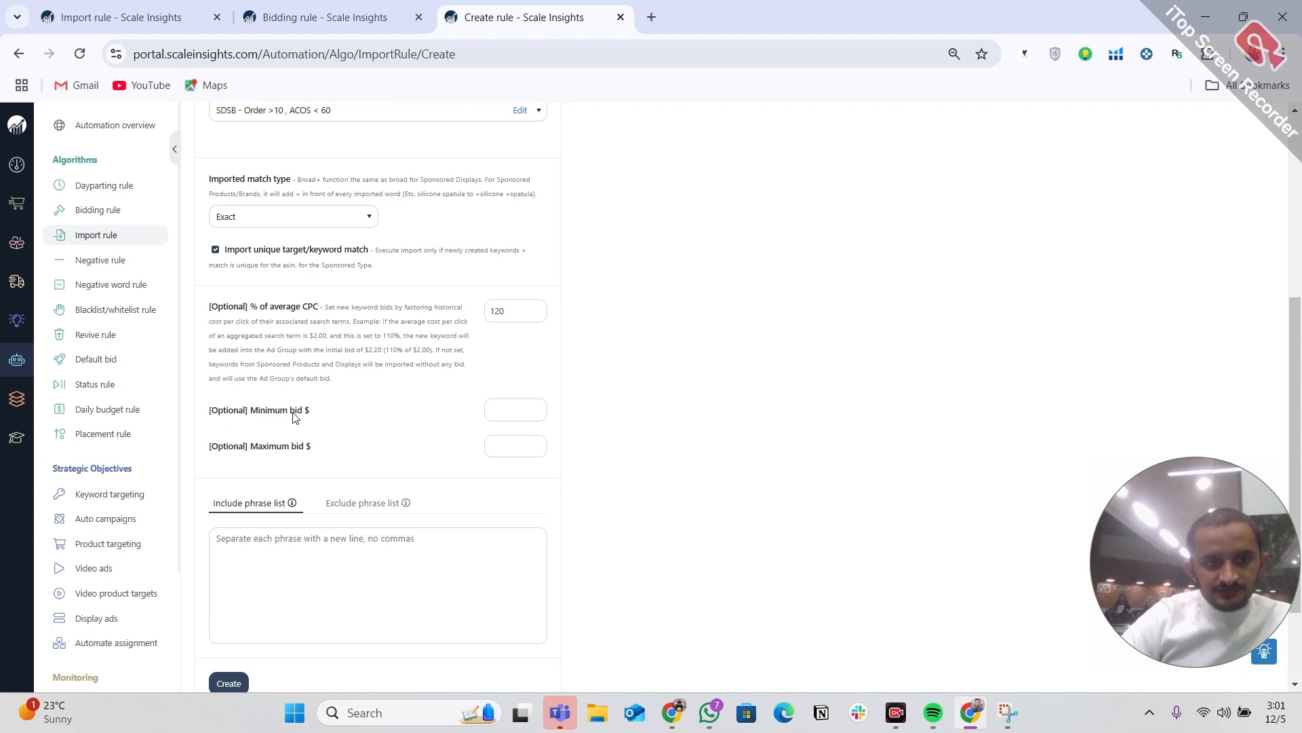
left_click(523, 406)
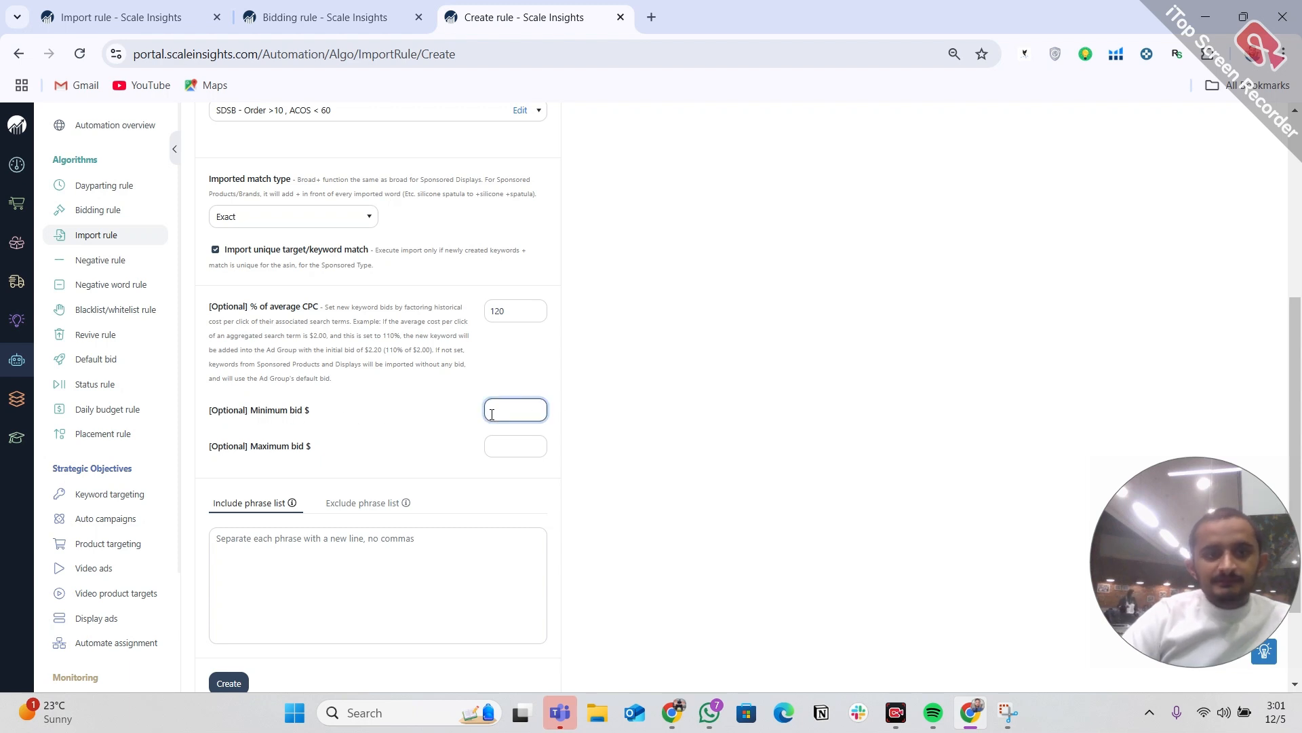
type("0.2")
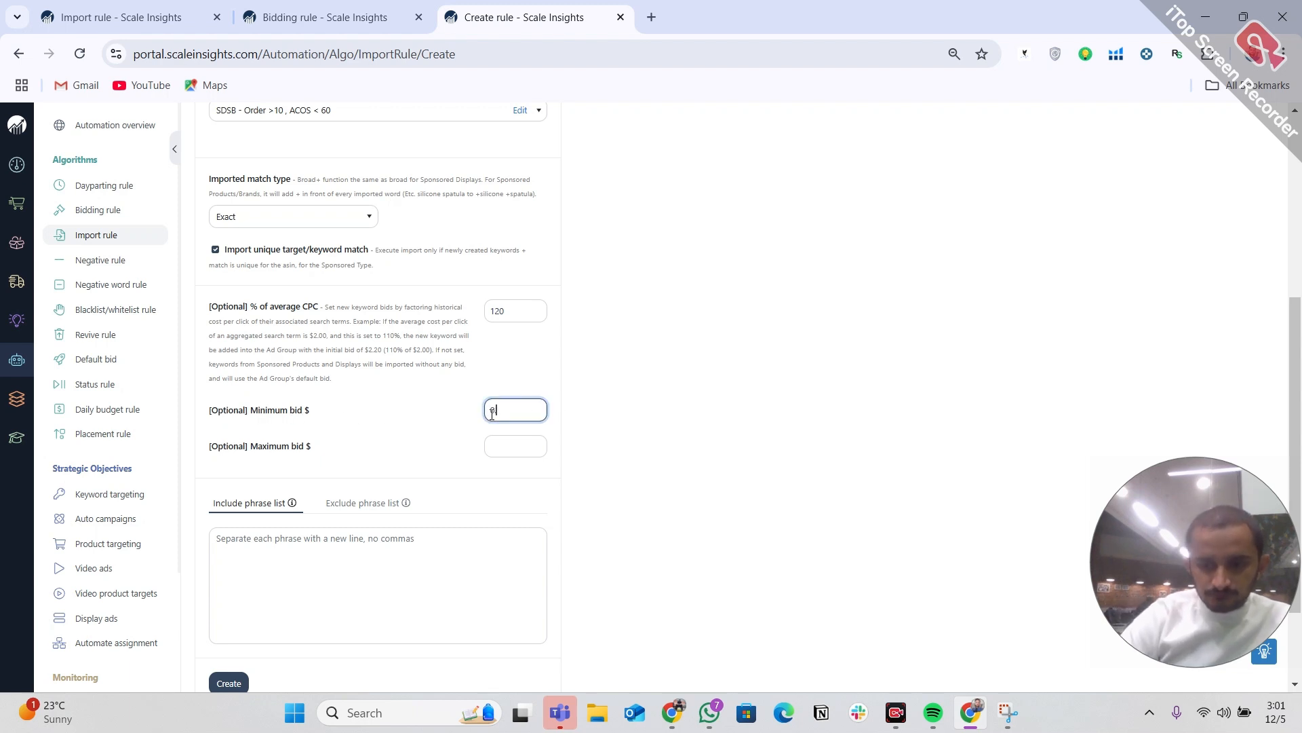
left_click(505, 442)
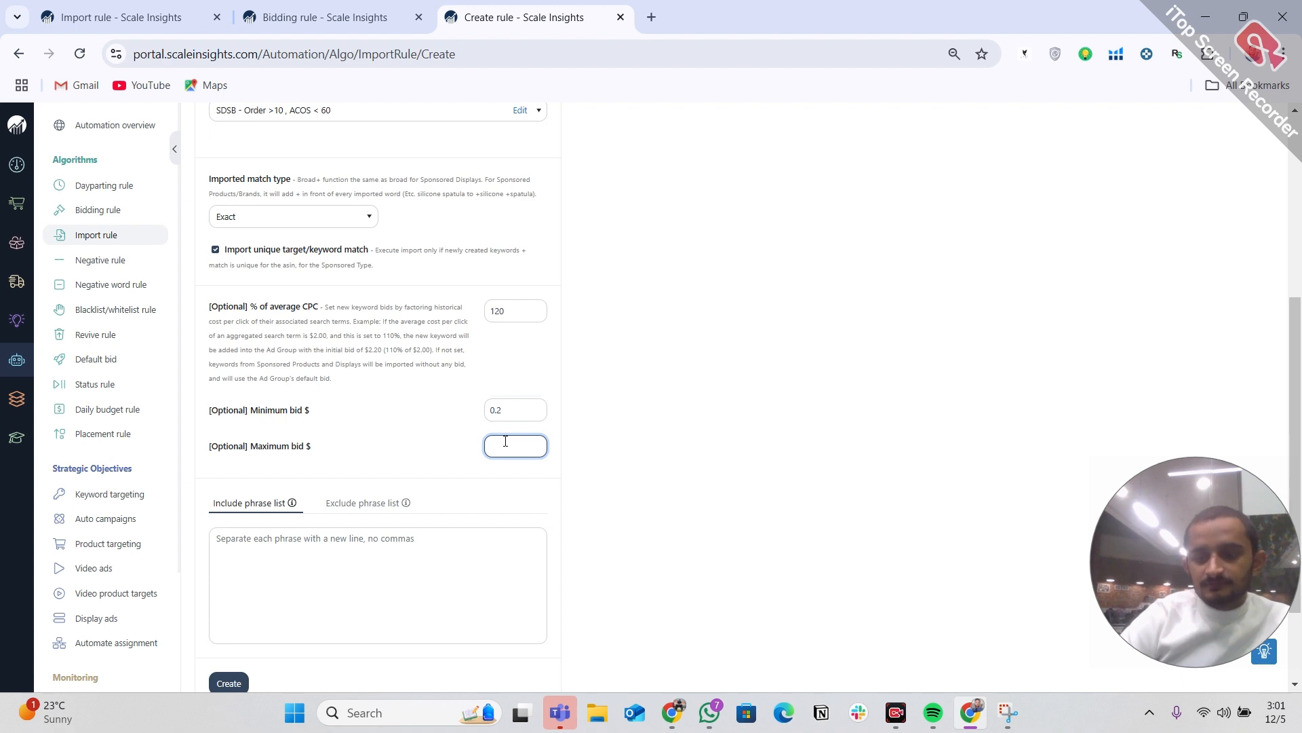
type("1.5")
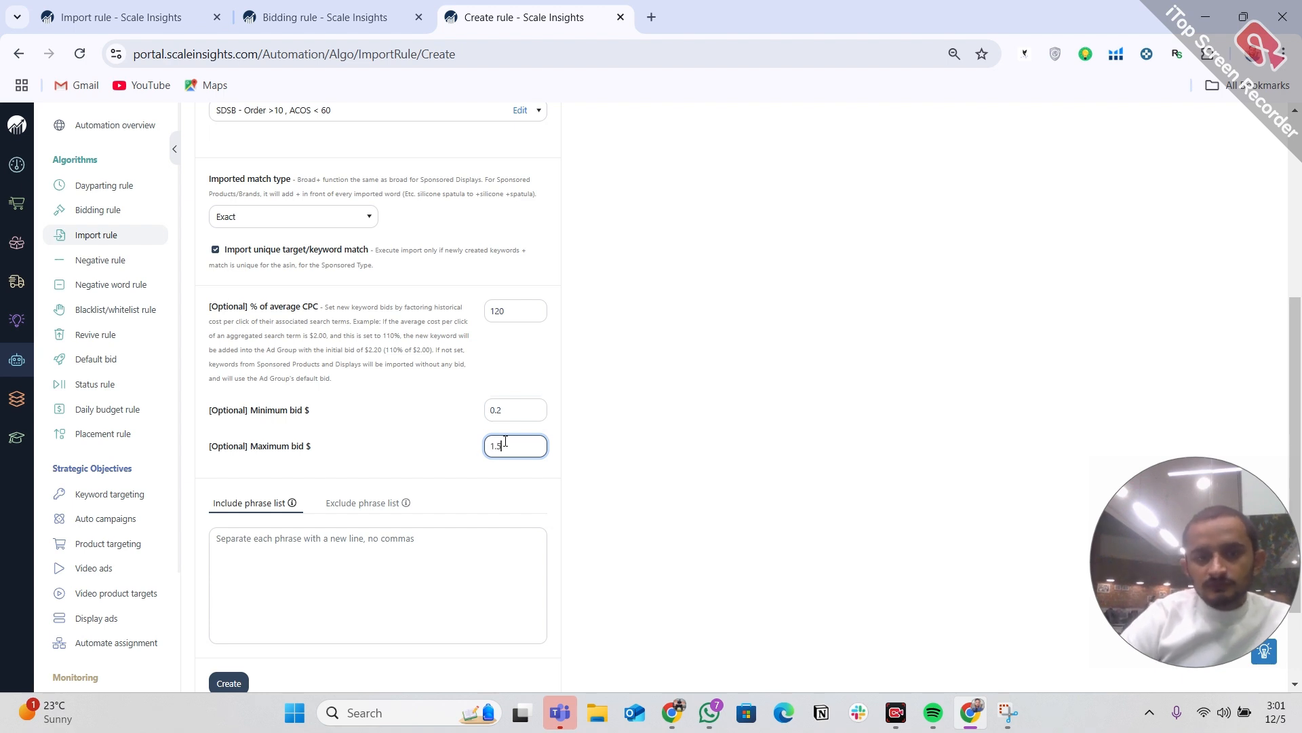
Step: Set the import rule's optional maximum bid to $2.5
left_click_drag(502, 444, 487, 443)
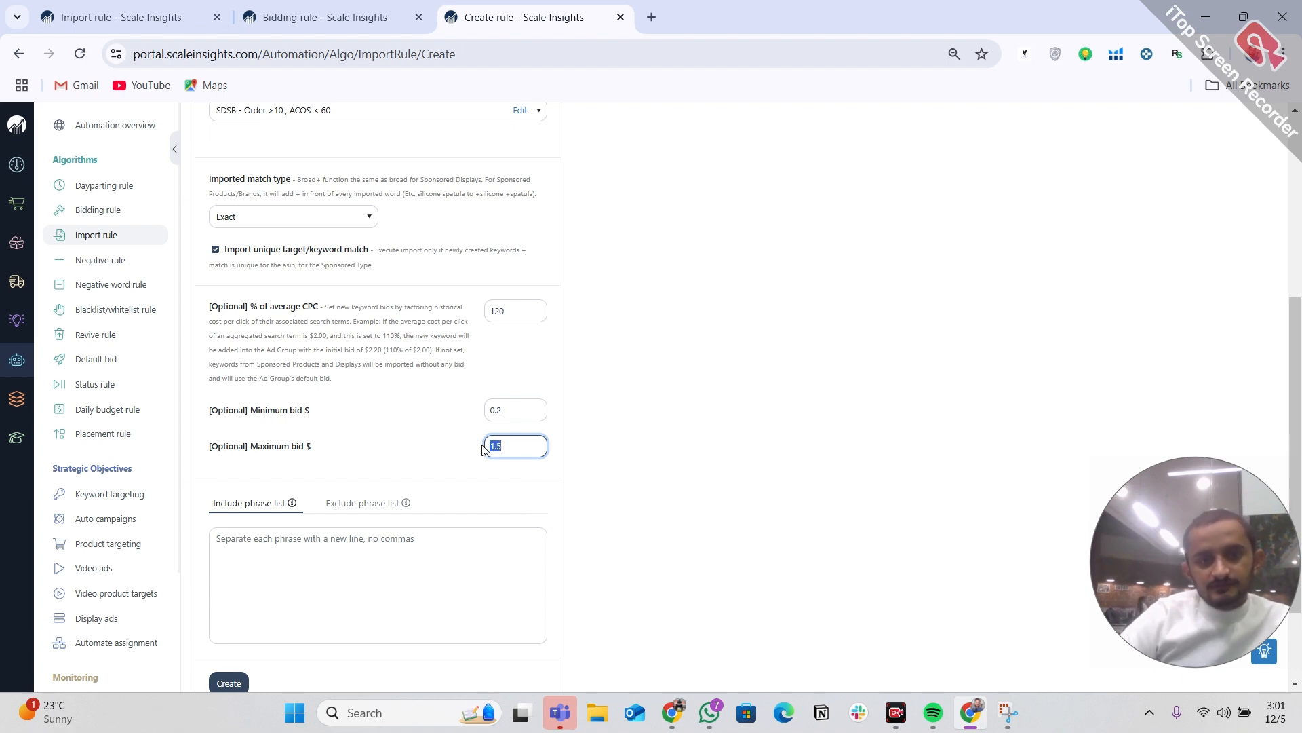
type("2.5")
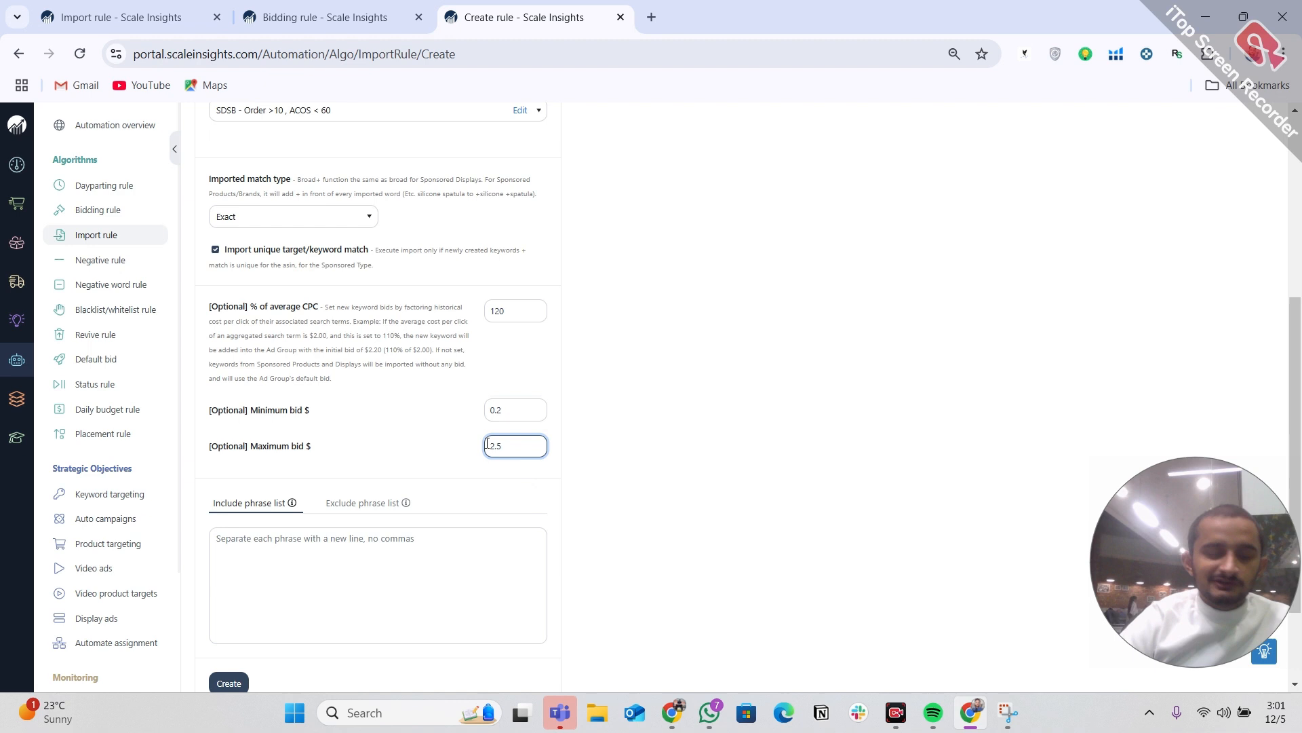
left_click(573, 460)
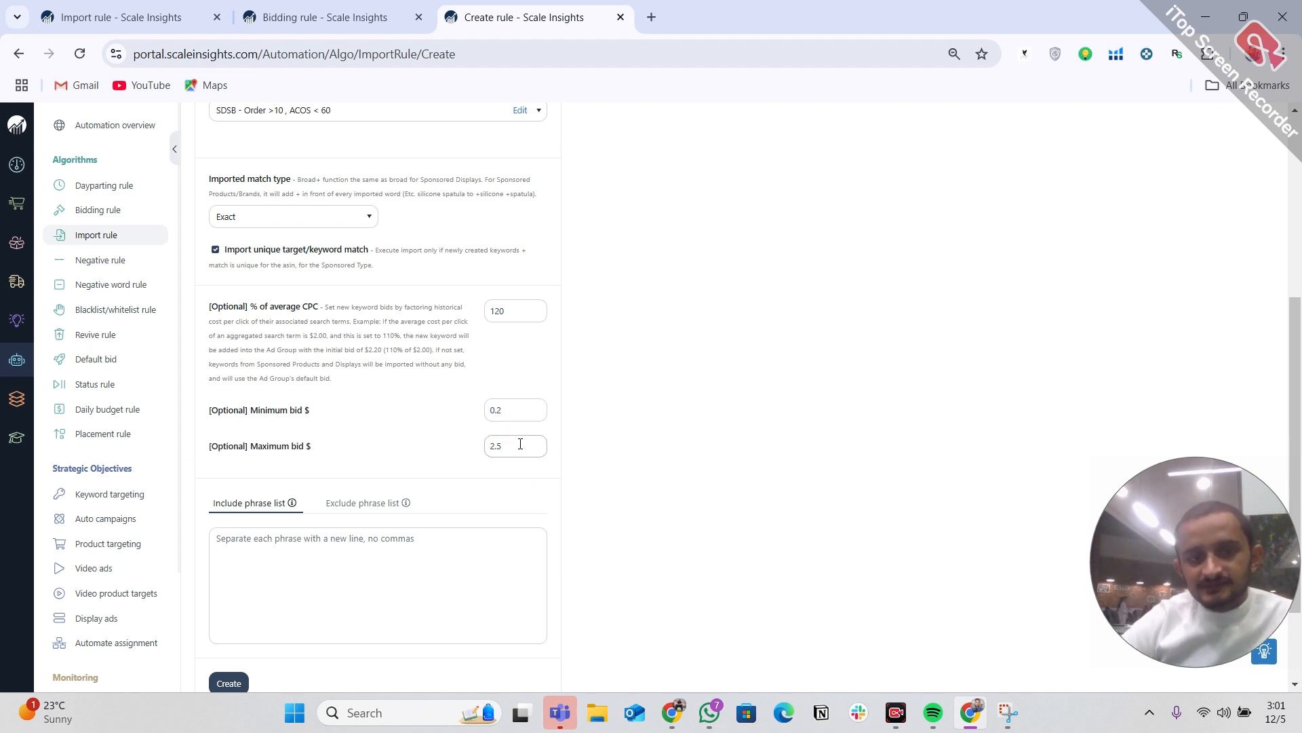
Step: Add "Plastic cutting board" and "+plastic" on separate lines as excluded phrases, and create the import rule
scroll(521, 444, "down", 2)
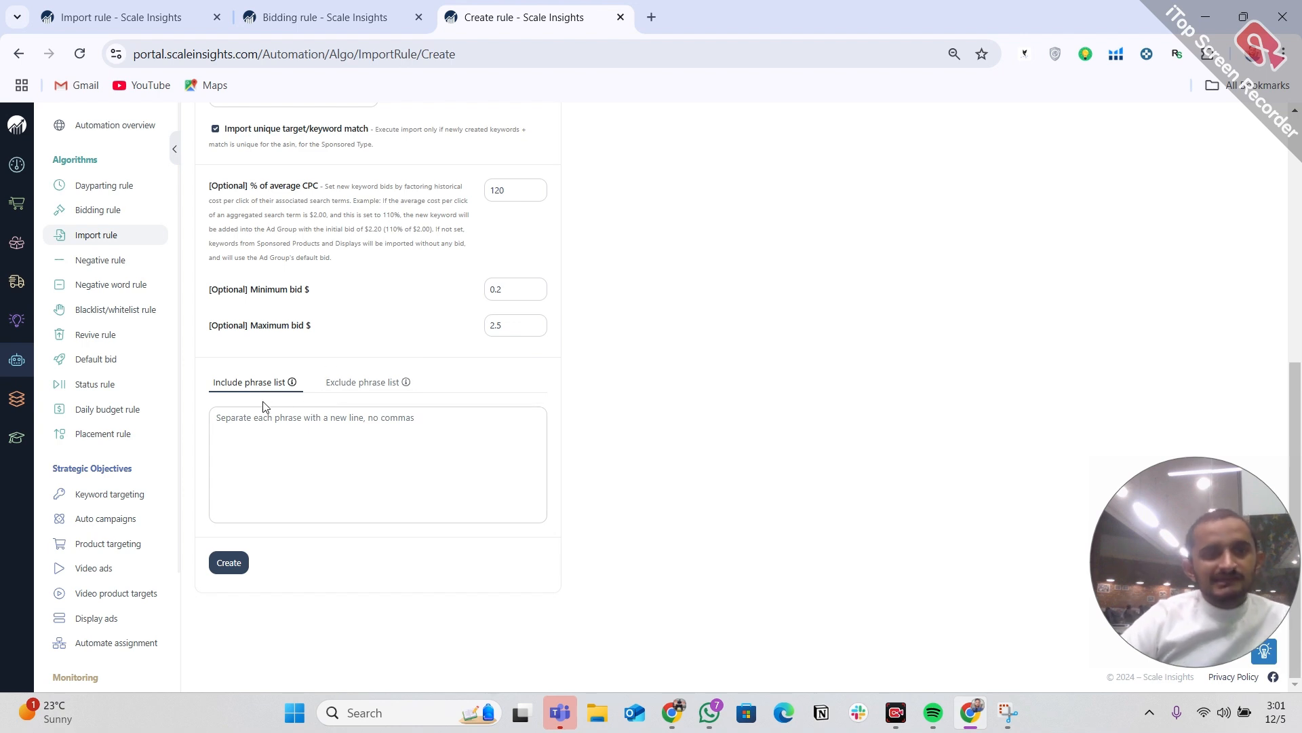
left_click(331, 382)
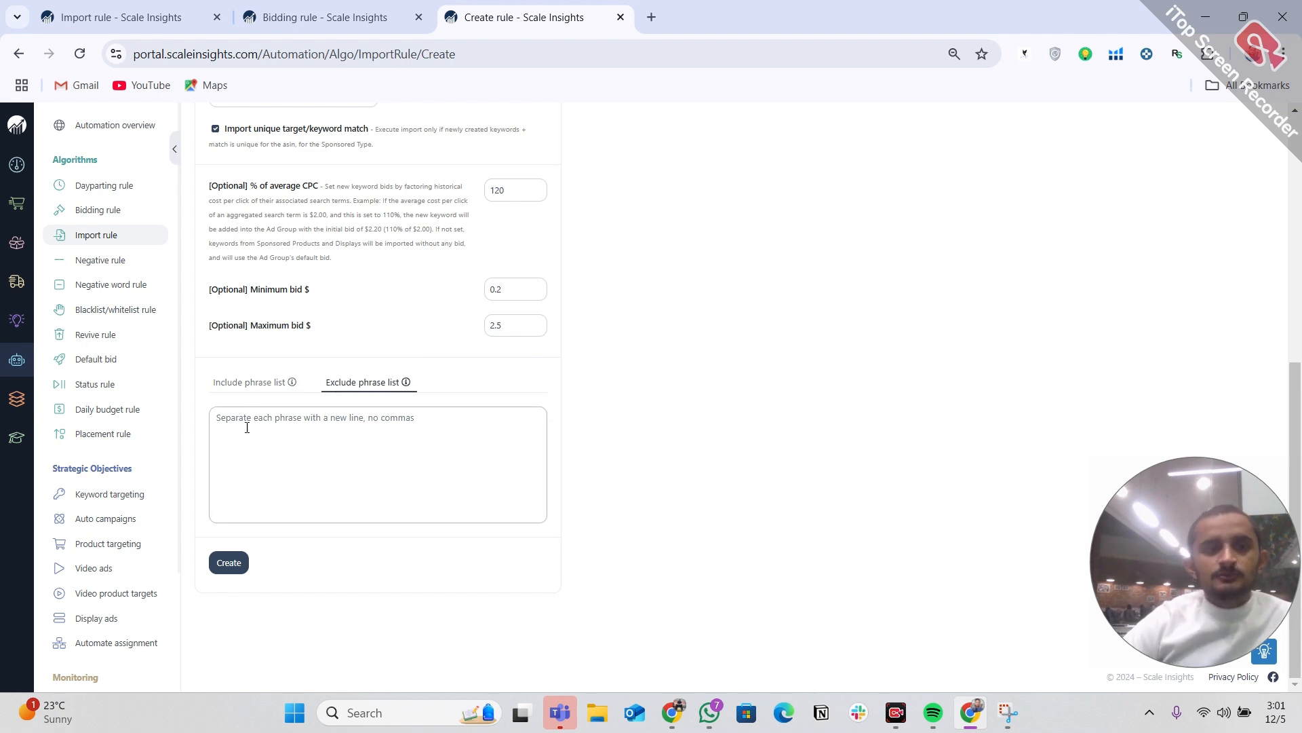
left_click(261, 386)
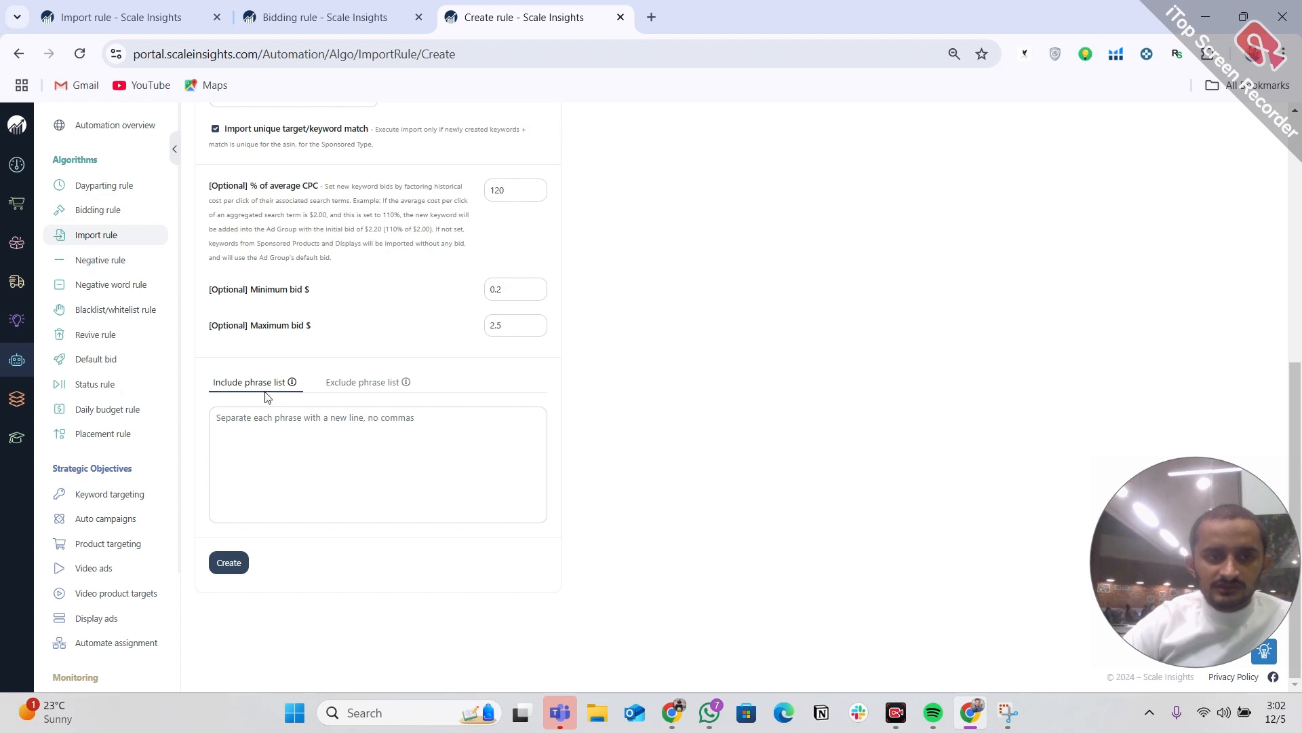
left_click(353, 388)
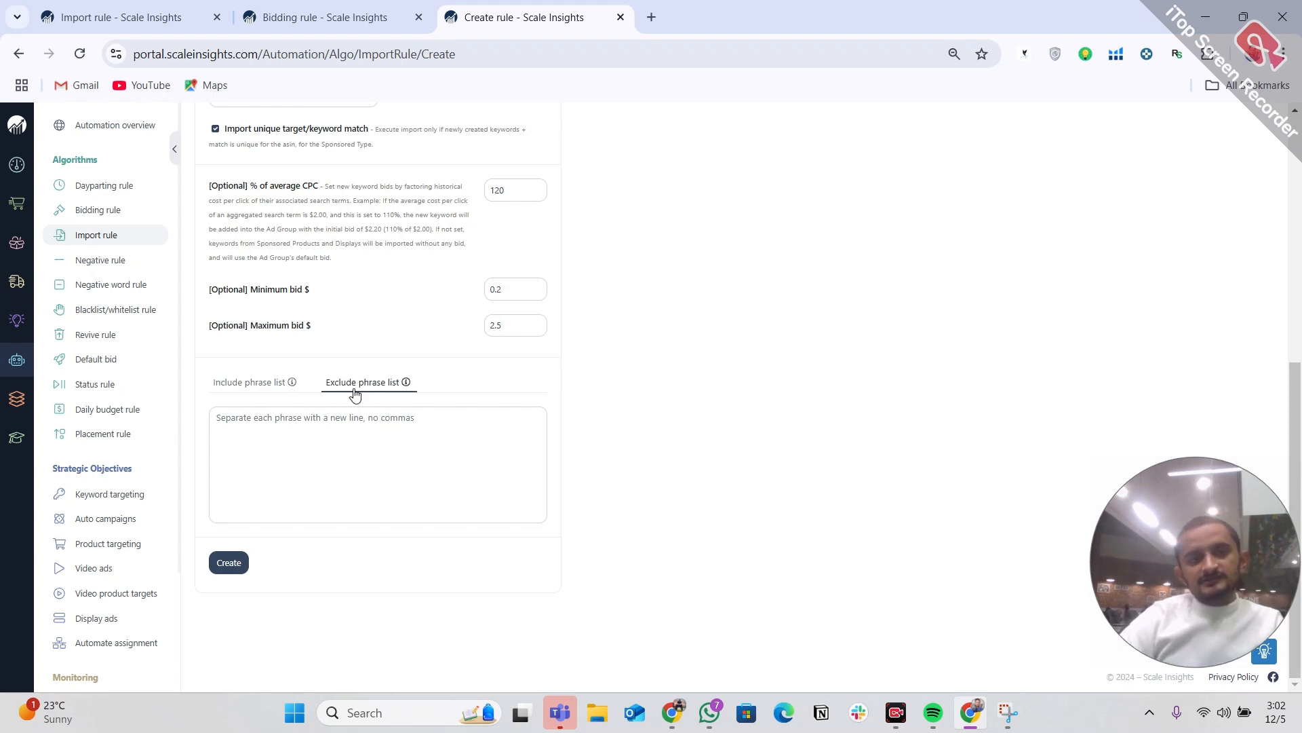
left_click(225, 410)
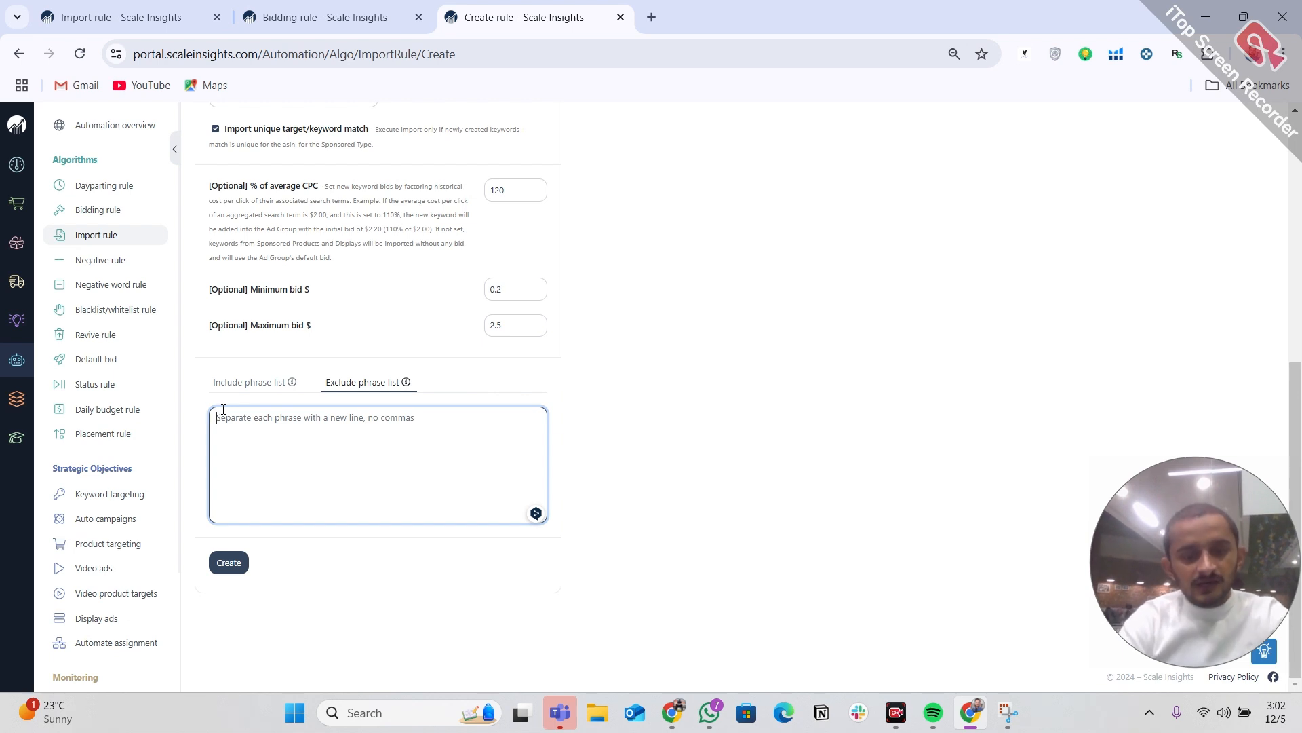
type("Plast")
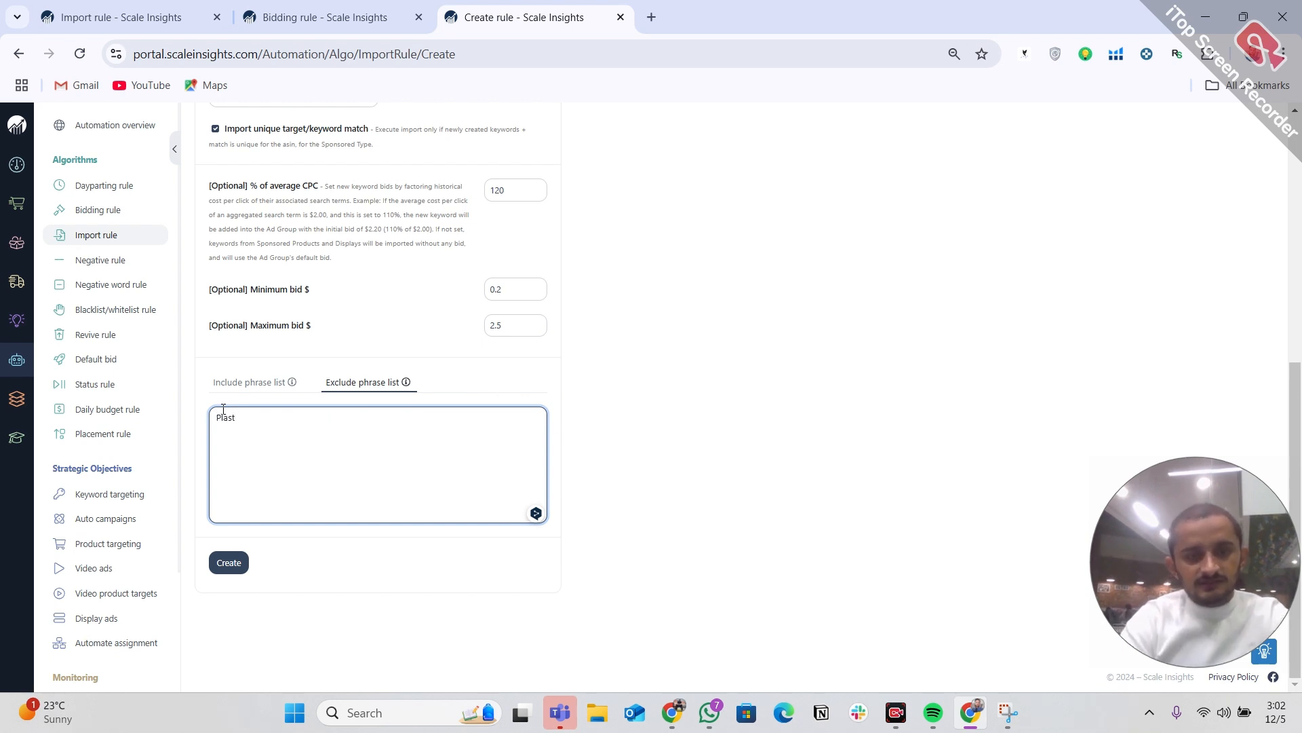
type("ic cu")
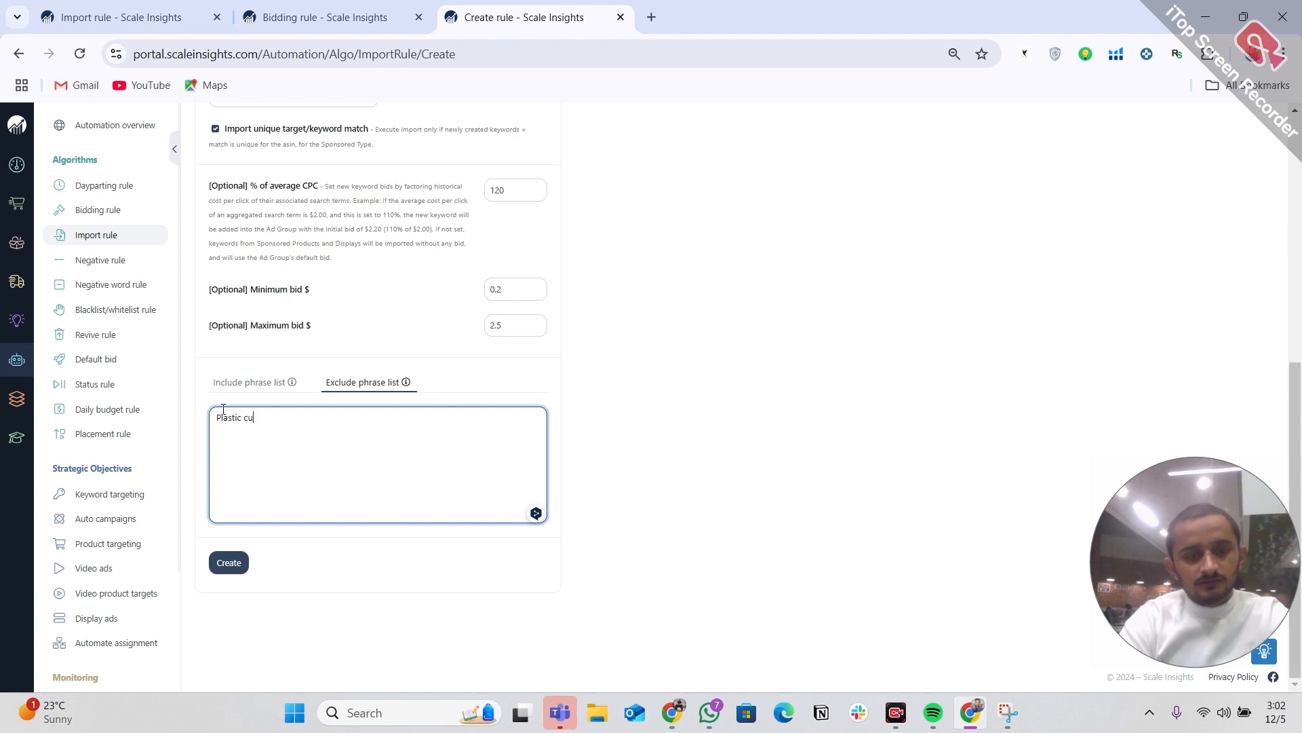
type("tting board")
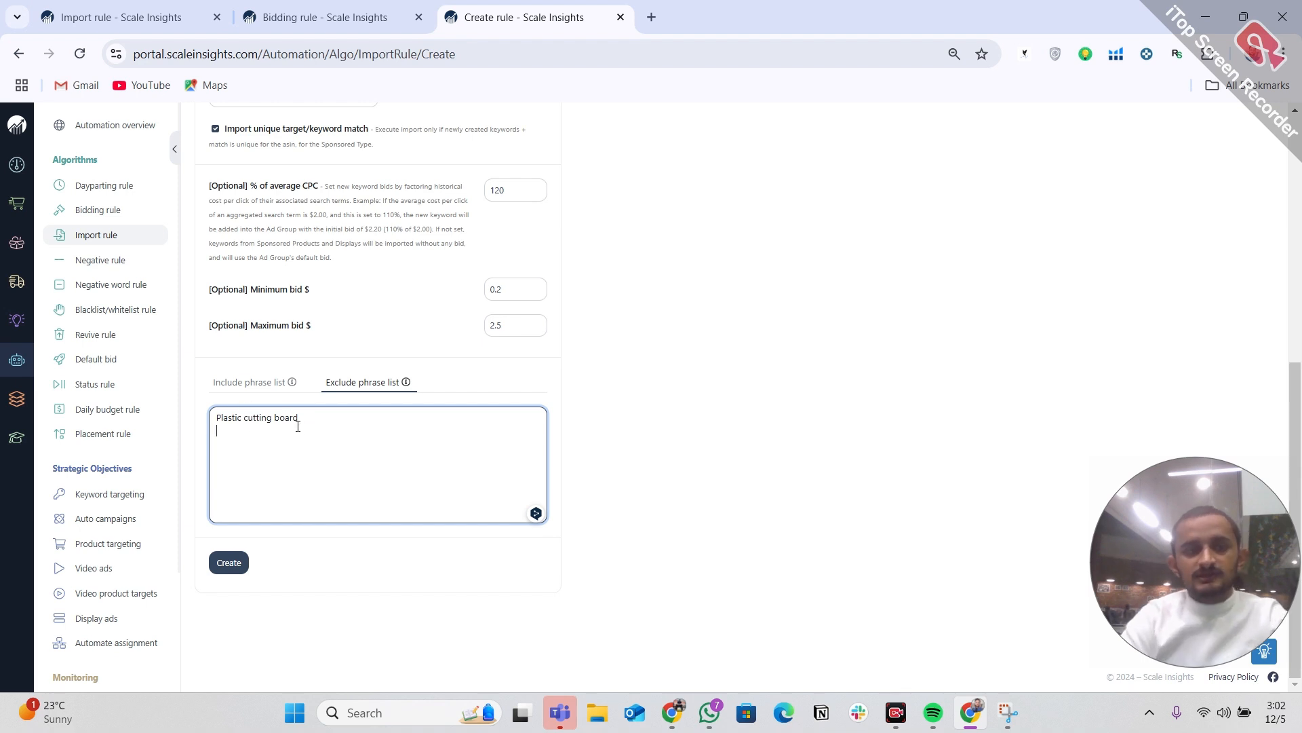
type("pp")
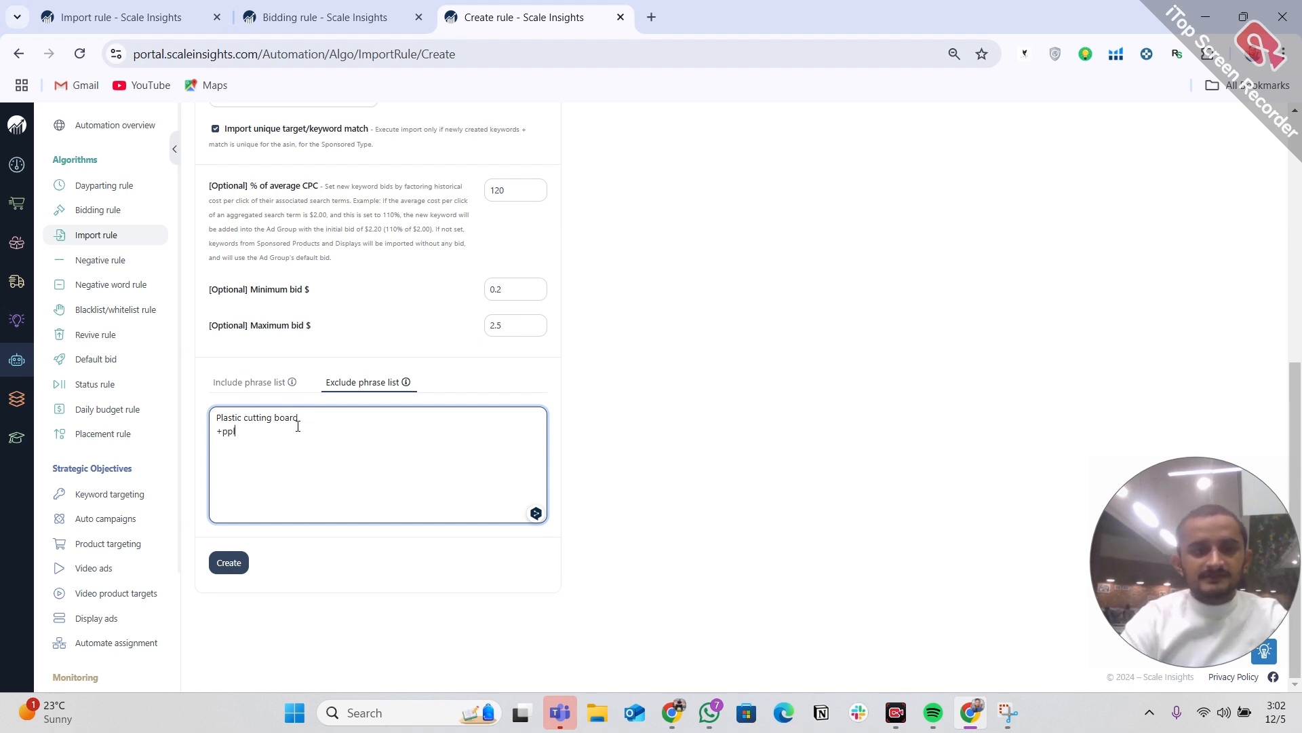
type("lastic")
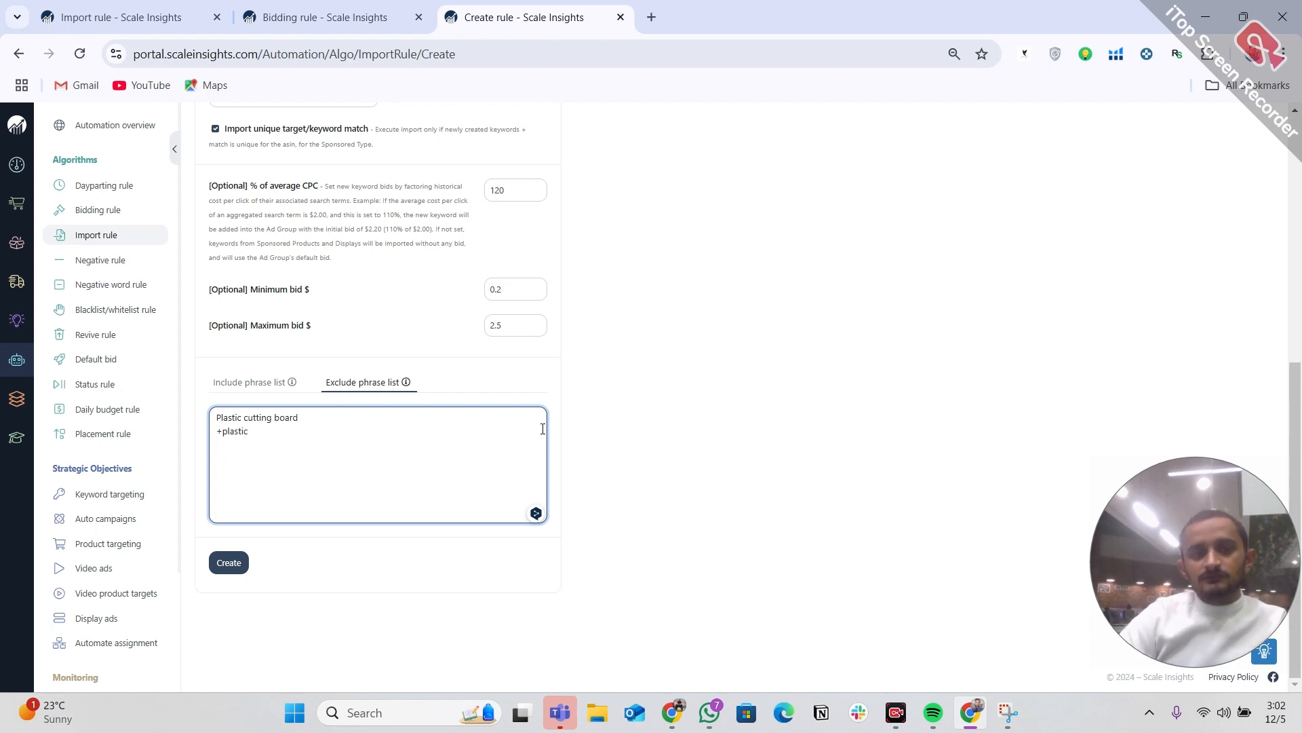
left_click(684, 425)
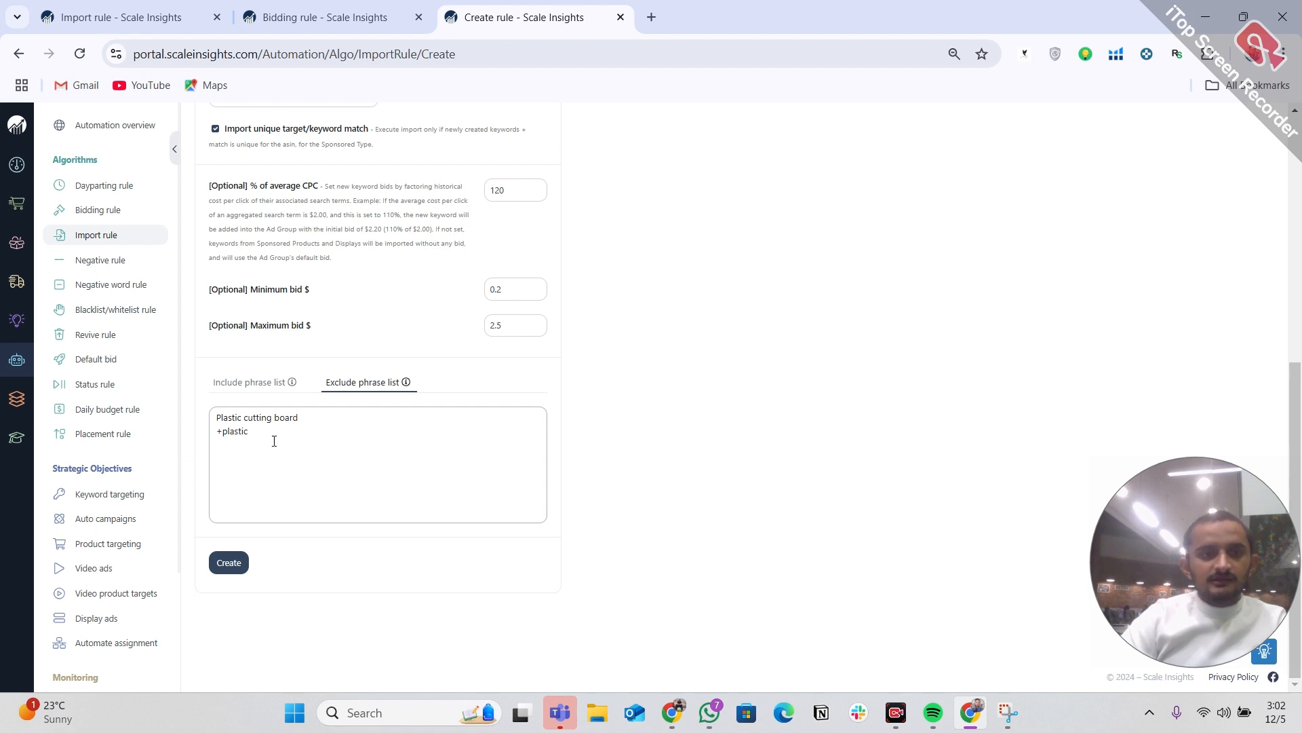
left_click(230, 562)
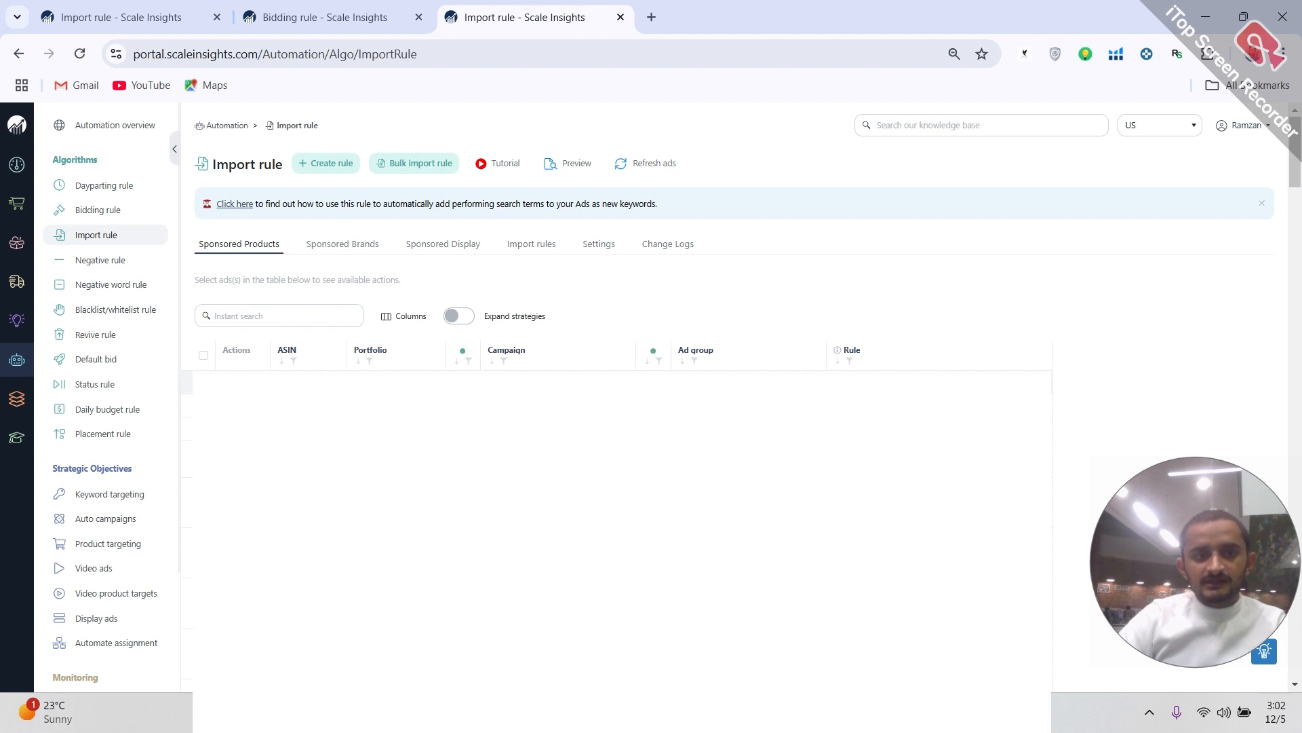
Step: Select the first Sponsored Products ad and search the assignable import rules for "sdsb"
left_click(204, 381)
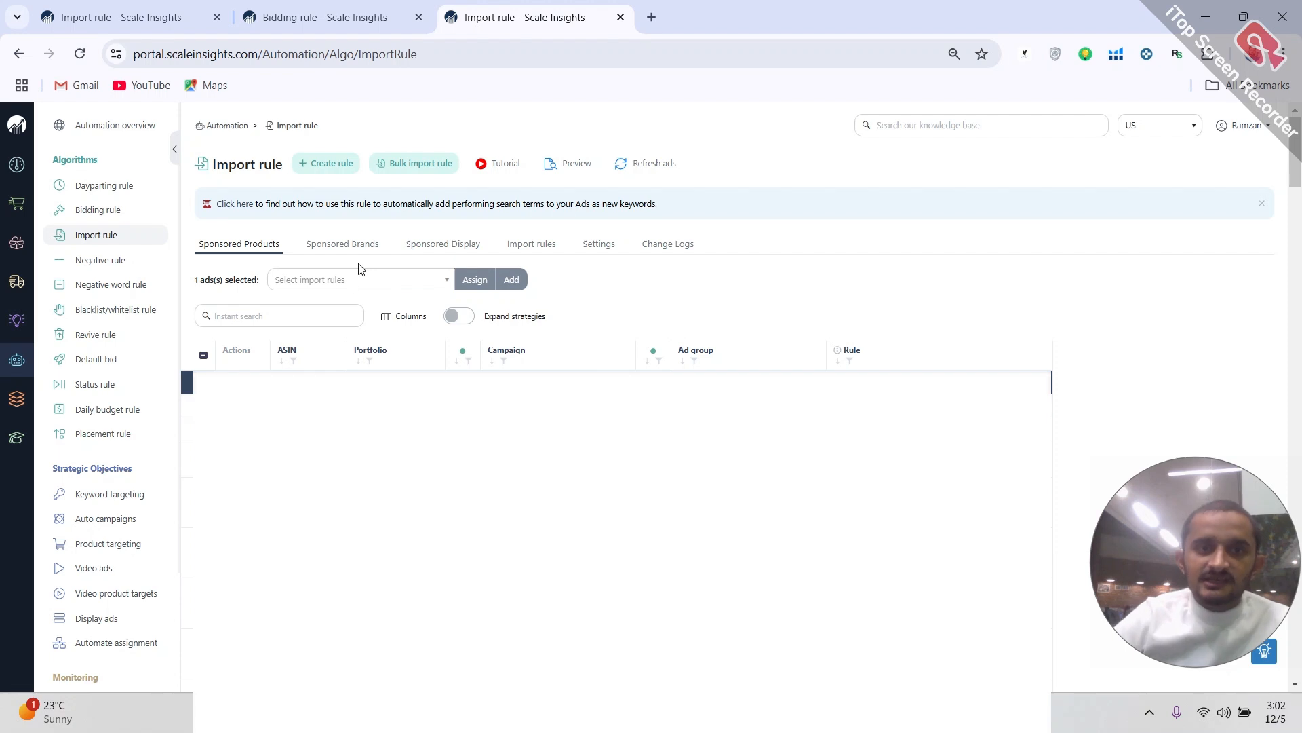
left_click(361, 283)
type("sdsb")
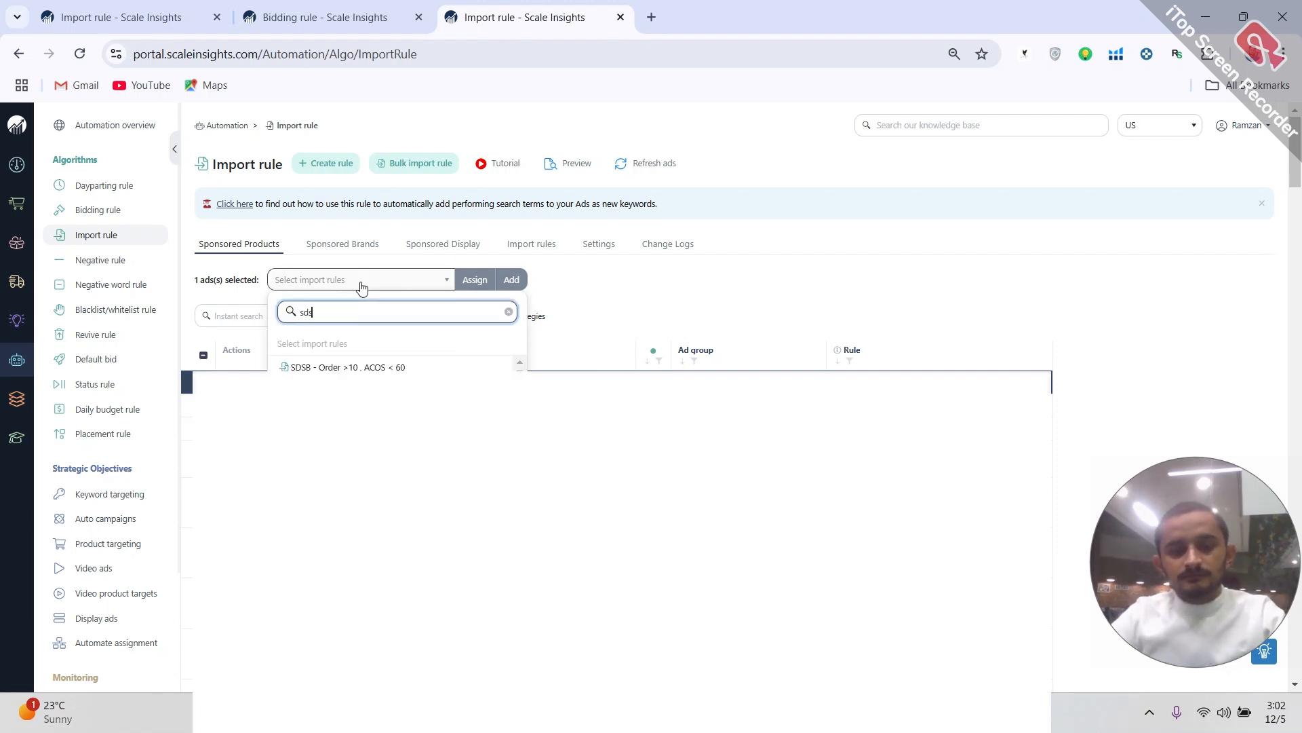